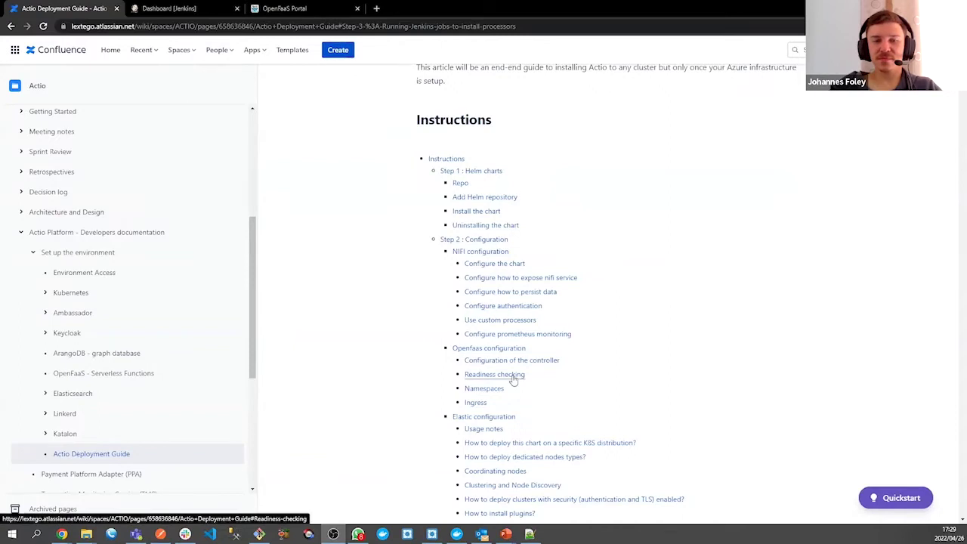
Step: Review the Instructions table of contents in the Actio Deployment Guide, from Step 1 through Step 4
{"action": "scroll", "coordinate": [514, 381], "scroll_direction": "down", "scroll_amount": 2}
{"action": "scroll", "coordinate": [513, 380], "scroll_direction": "down", "scroll_amount": 1}
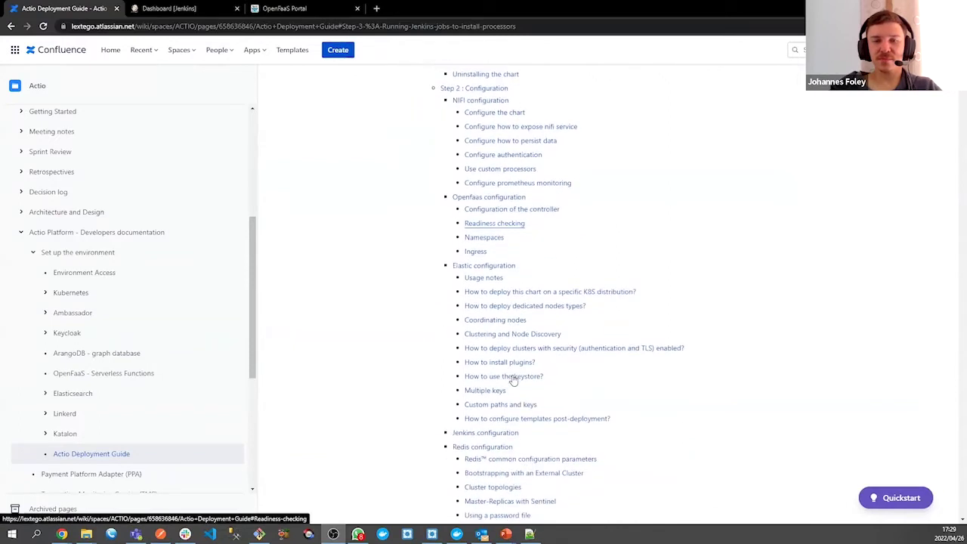
{"action": "scroll", "coordinate": [513, 381], "scroll_direction": "up", "scroll_amount": 3}
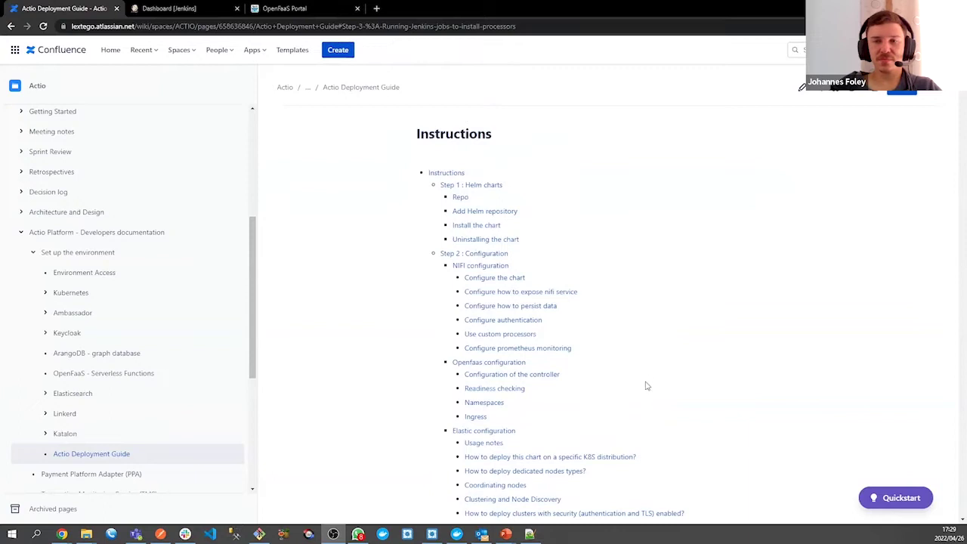
{"action": "scroll", "coordinate": [646, 387], "scroll_direction": "down", "scroll_amount": 7}
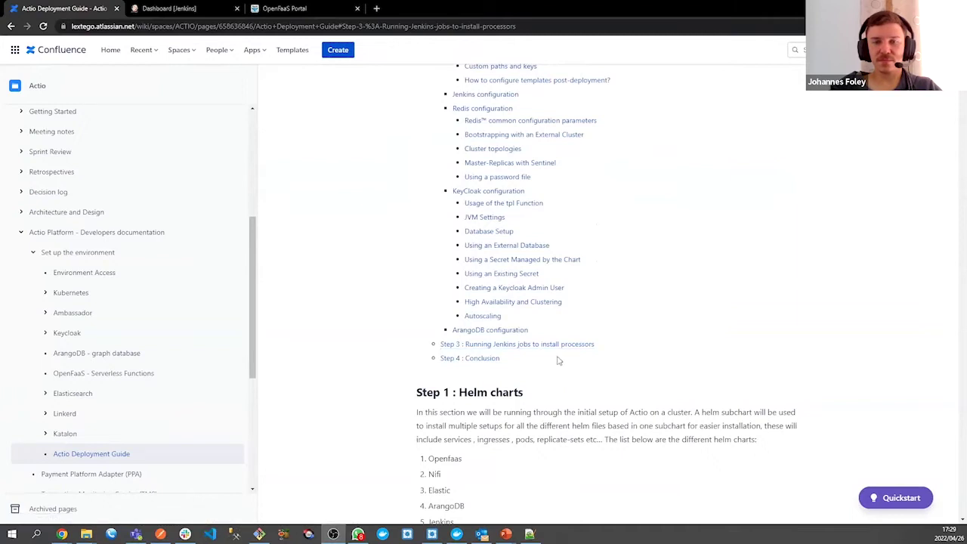
Step: Read Step 1 on Helm charts, covering the chart list, the repository setup, and the install and uninstall commands
{"action": "scroll", "coordinate": [572, 368], "scroll_direction": "down", "scroll_amount": 1}
{"action": "scroll", "coordinate": [572, 370], "scroll_direction": "down", "scroll_amount": 4}
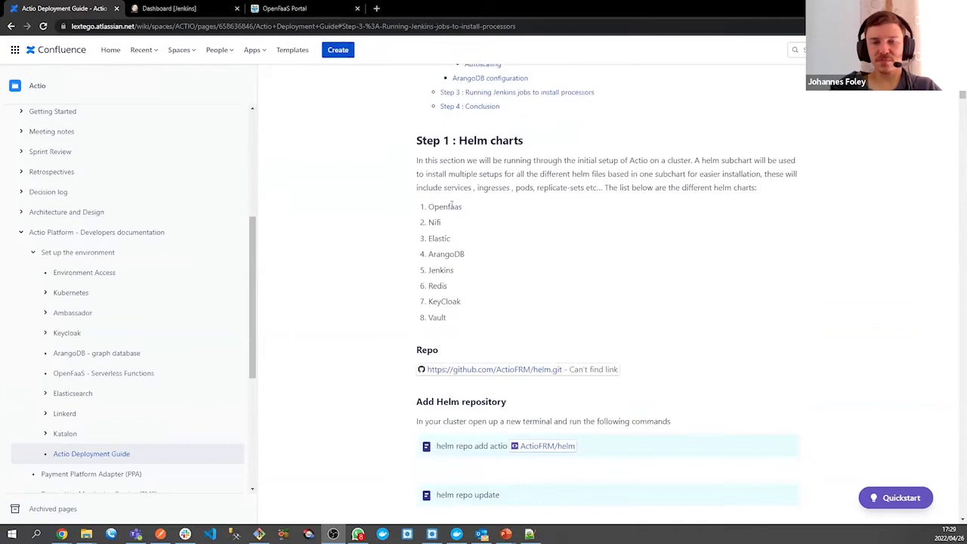
{"action": "scroll", "coordinate": [441, 306], "scroll_direction": "down", "scroll_amount": 2}
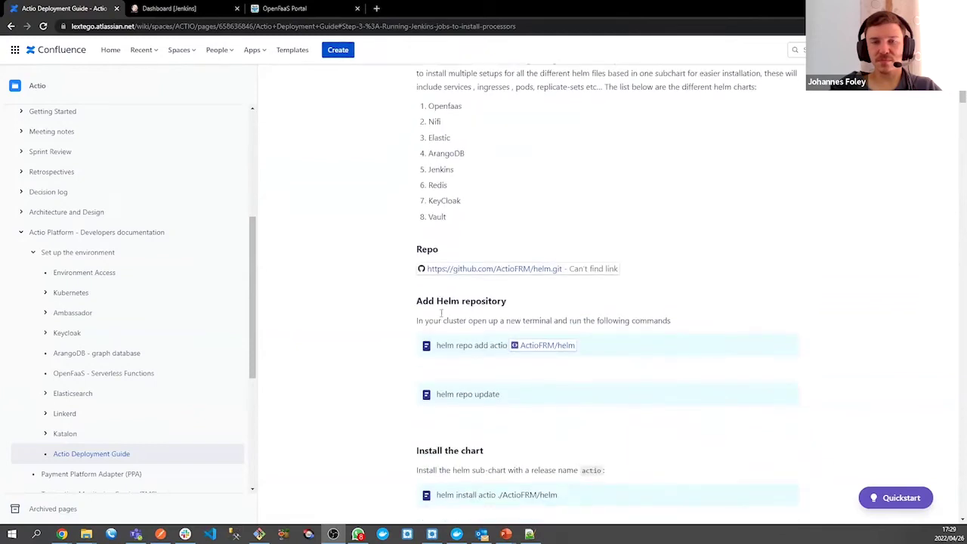
{"action": "scroll", "coordinate": [441, 313], "scroll_direction": "down", "scroll_amount": 2}
{"action": "scroll", "coordinate": [467, 328], "scroll_direction": "down", "scroll_amount": 6}
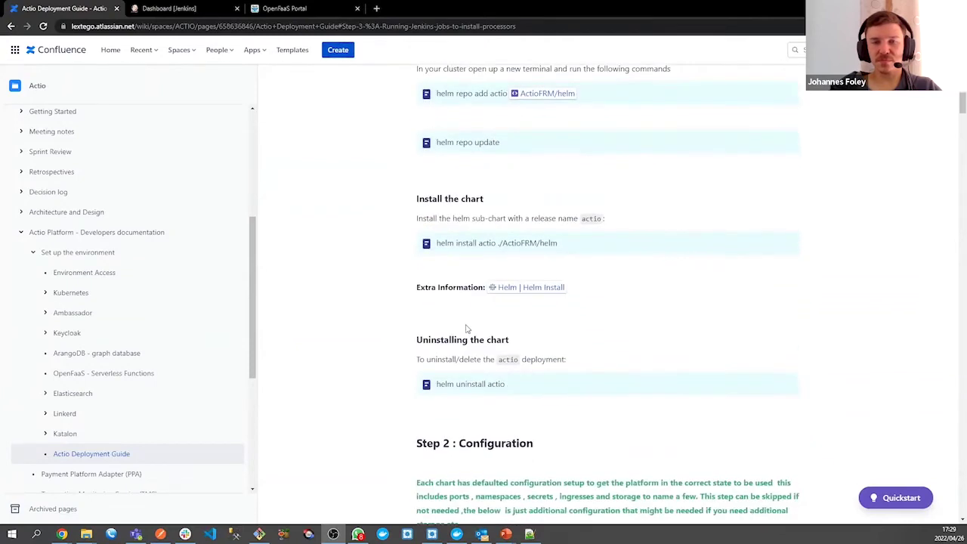
Step: Read the Step 2 introduction and the NIFI configuration, including service exposure, data persistence, authentication, custom processors and Prometheus monitoring
{"action": "scroll", "coordinate": [466, 328], "scroll_direction": "down", "scroll_amount": 1}
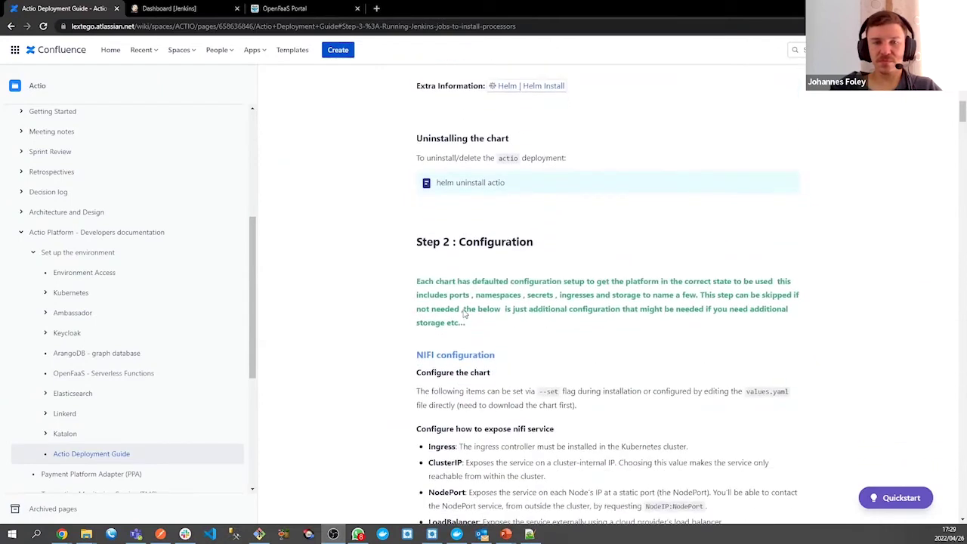
{"action": "scroll", "coordinate": [460, 352], "scroll_direction": "down", "scroll_amount": 2}
{"action": "scroll", "coordinate": [459, 350], "scroll_direction": "down", "scroll_amount": 3}
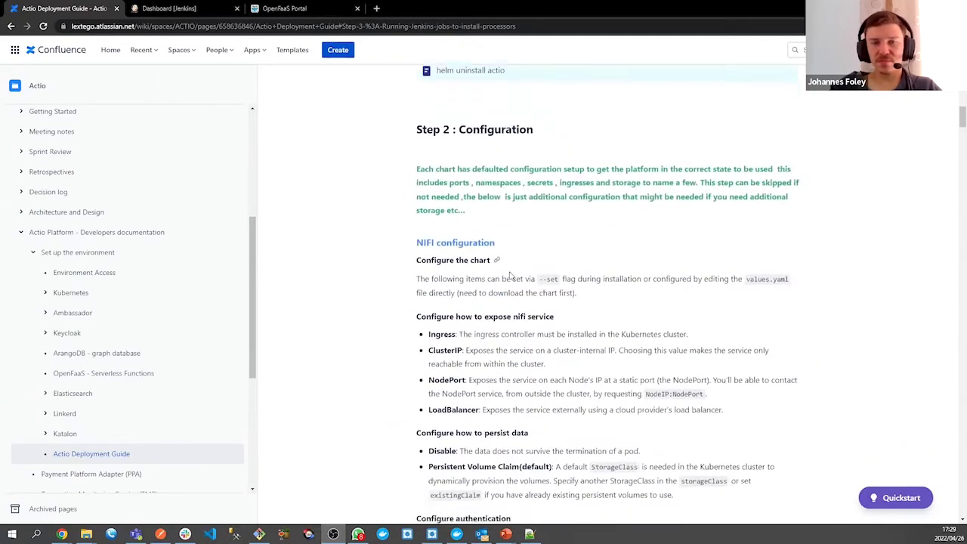
{"action": "scroll", "coordinate": [501, 314], "scroll_direction": "down", "scroll_amount": 2}
{"action": "scroll", "coordinate": [501, 314], "scroll_direction": "down", "scroll_amount": 1}
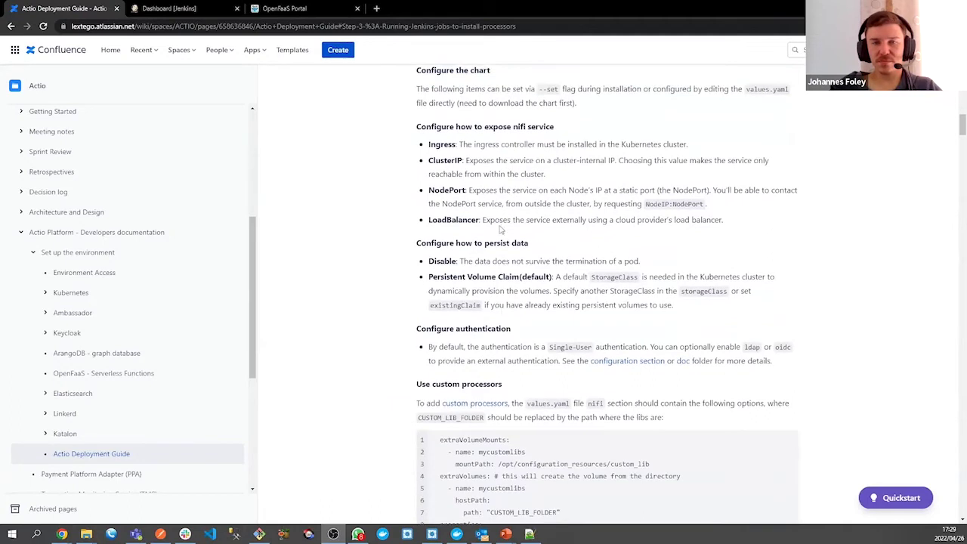
{"action": "scroll", "coordinate": [500, 272], "scroll_direction": "down", "scroll_amount": 2}
{"action": "scroll", "coordinate": [504, 247], "scroll_direction": "down", "scroll_amount": 3}
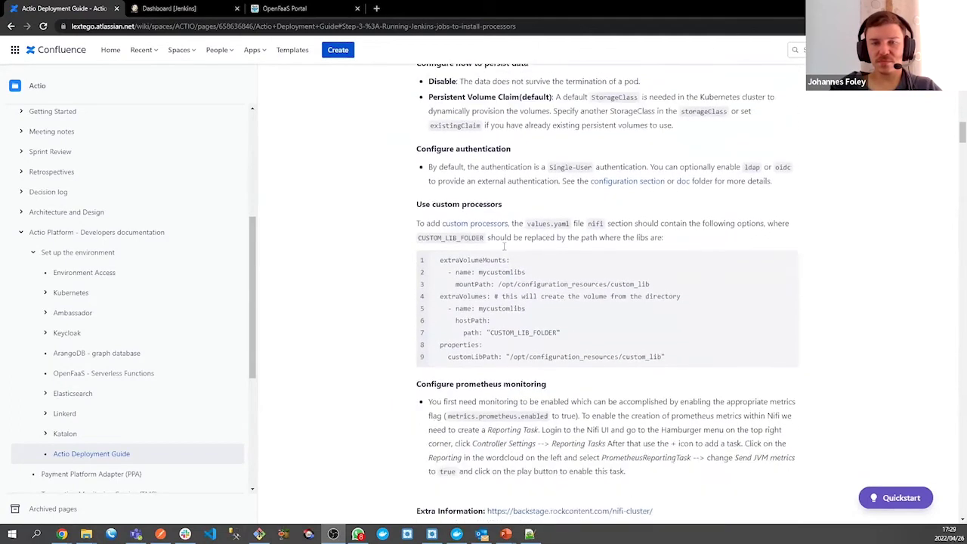
{"action": "scroll", "coordinate": [504, 246], "scroll_direction": "down", "scroll_amount": 2}
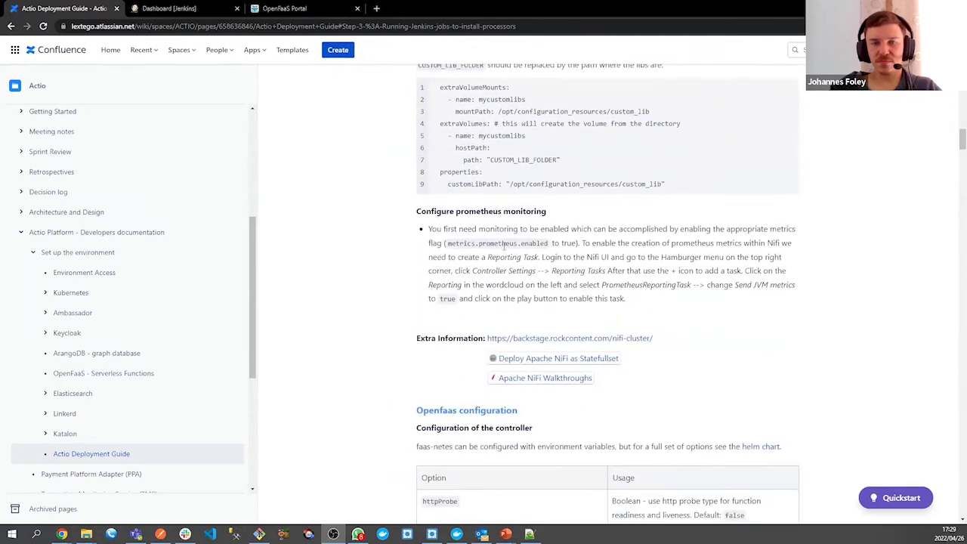
Step: Examine the Openfaas configuration section, covering the controller options table, readiness checking, namespaces and ingress
{"action": "scroll", "coordinate": [504, 246], "scroll_direction": "down", "scroll_amount": 3}
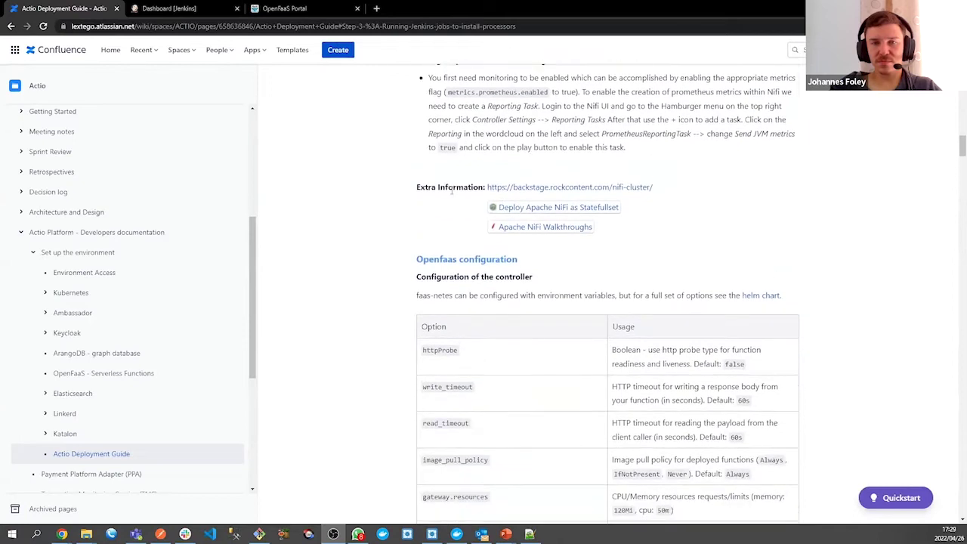
{"action": "scroll", "coordinate": [626, 253], "scroll_direction": "down", "scroll_amount": 2}
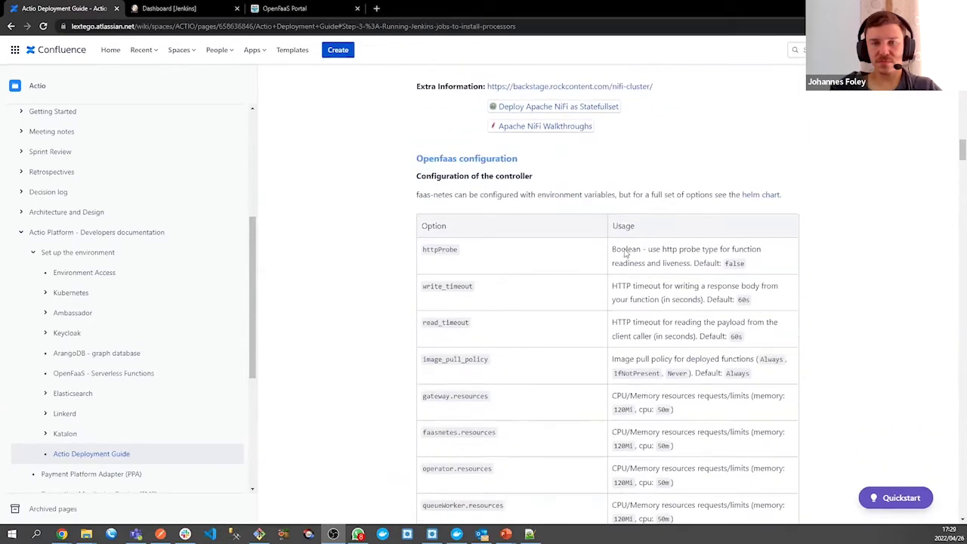
{"action": "scroll", "coordinate": [604, 205], "scroll_direction": "down", "scroll_amount": 1}
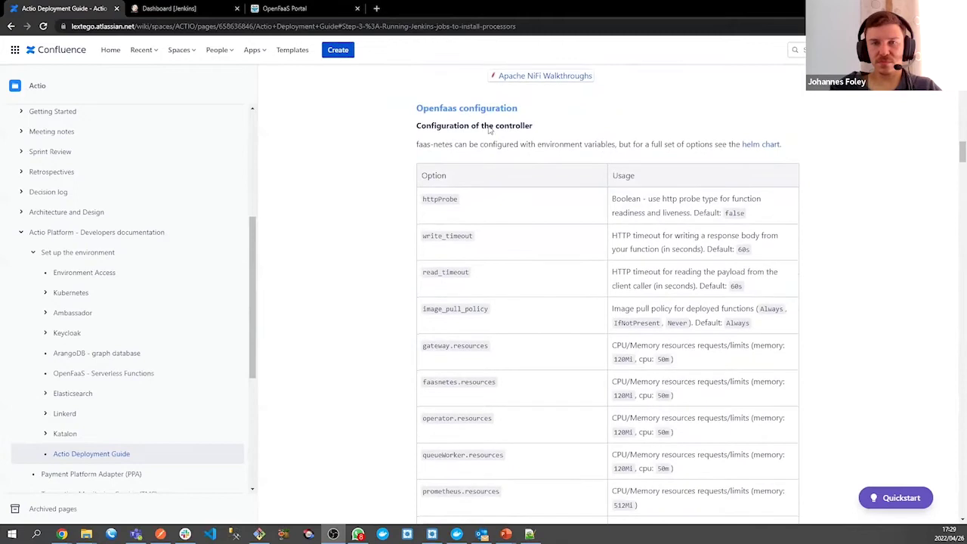
{"action": "scroll", "coordinate": [519, 244], "scroll_direction": "down", "scroll_amount": 10}
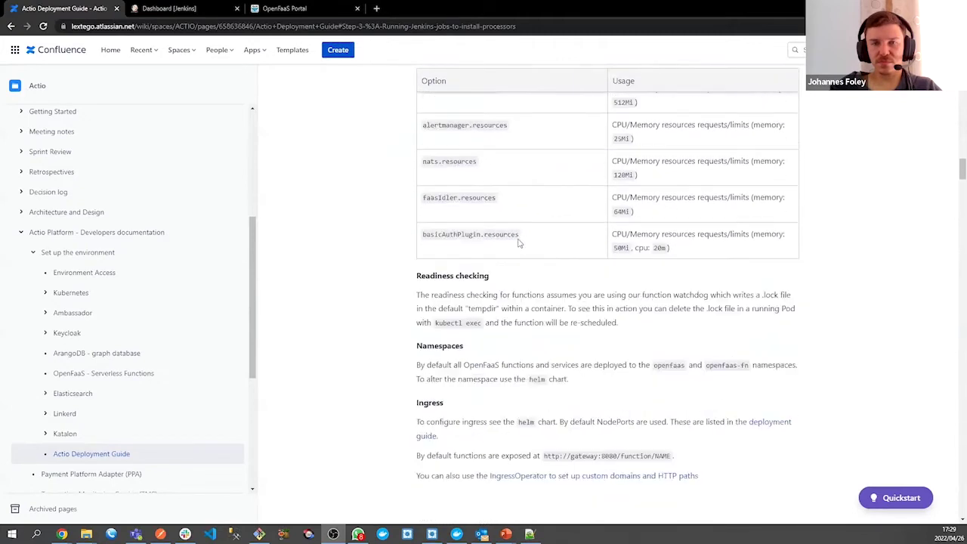
{"action": "scroll", "coordinate": [443, 324], "scroll_direction": "down", "scroll_amount": 5}
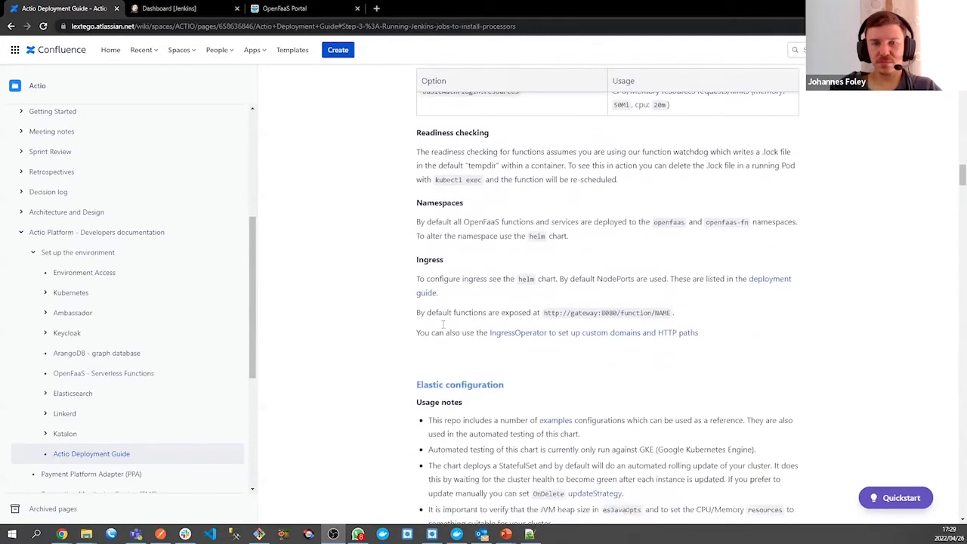
Step: Examine the Elastic configuration section, from usage notes and node deployment to plugins, keystore, and custom paths and keys
{"action": "scroll", "coordinate": [443, 323], "scroll_direction": "down", "scroll_amount": 2}
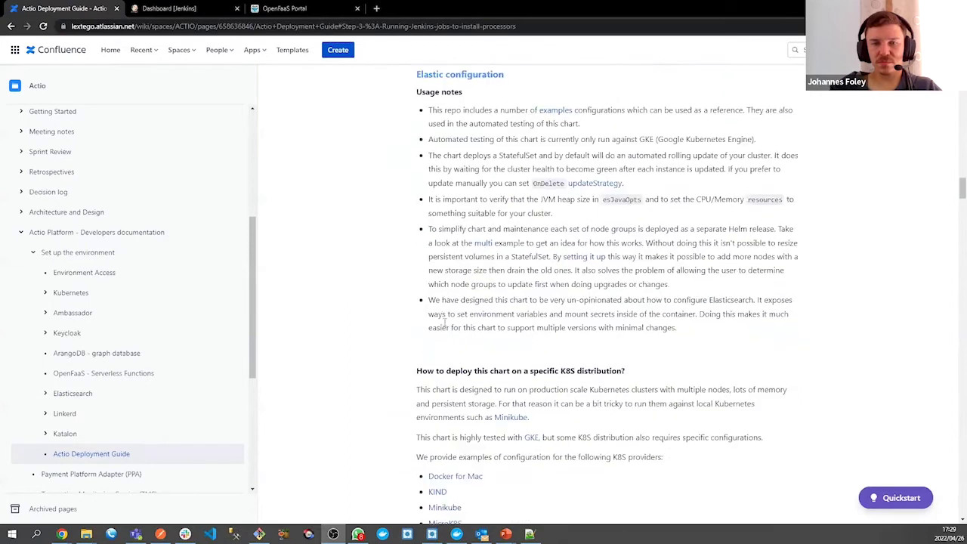
{"action": "scroll", "coordinate": [540, 352], "scroll_direction": "down", "scroll_amount": 5}
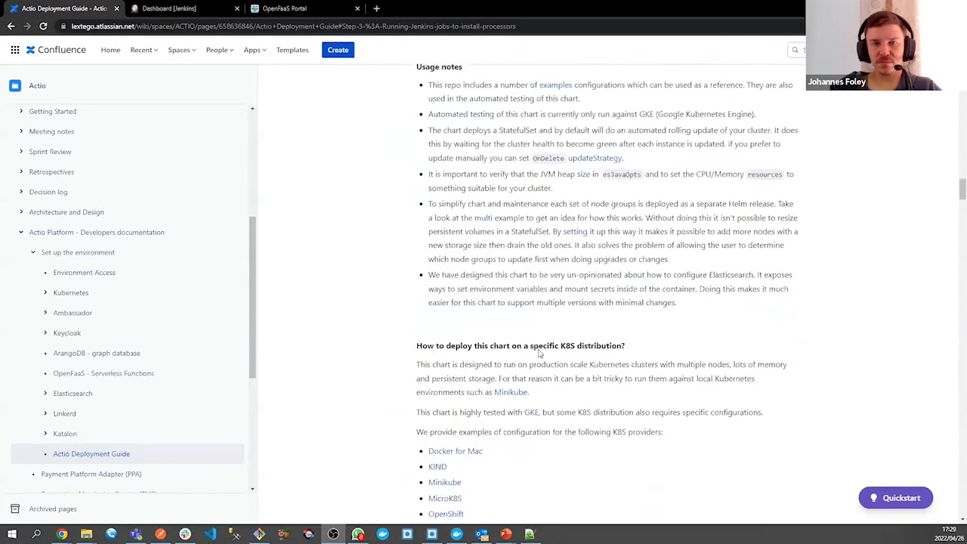
{"action": "scroll", "coordinate": [527, 354], "scroll_direction": "down", "scroll_amount": 4}
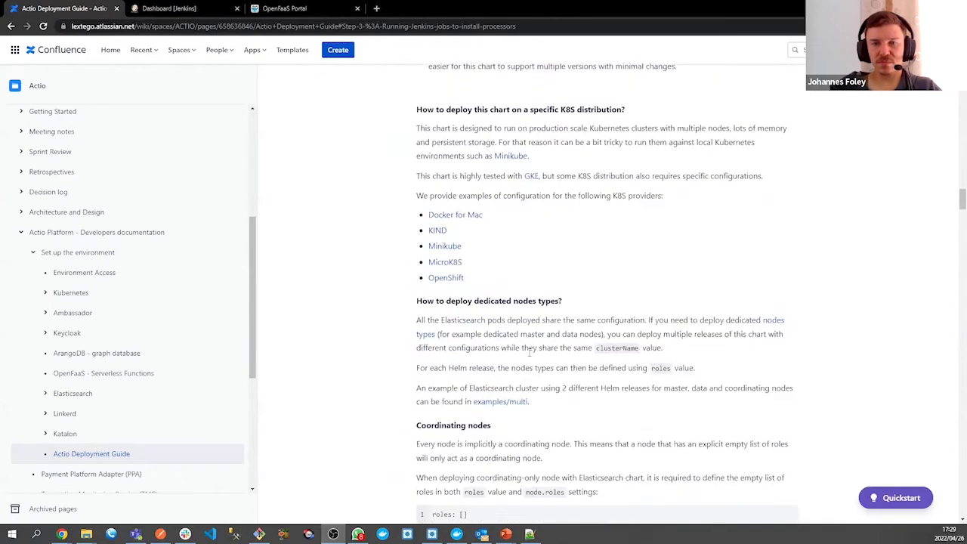
{"action": "scroll", "coordinate": [527, 369], "scroll_direction": "down", "scroll_amount": 2}
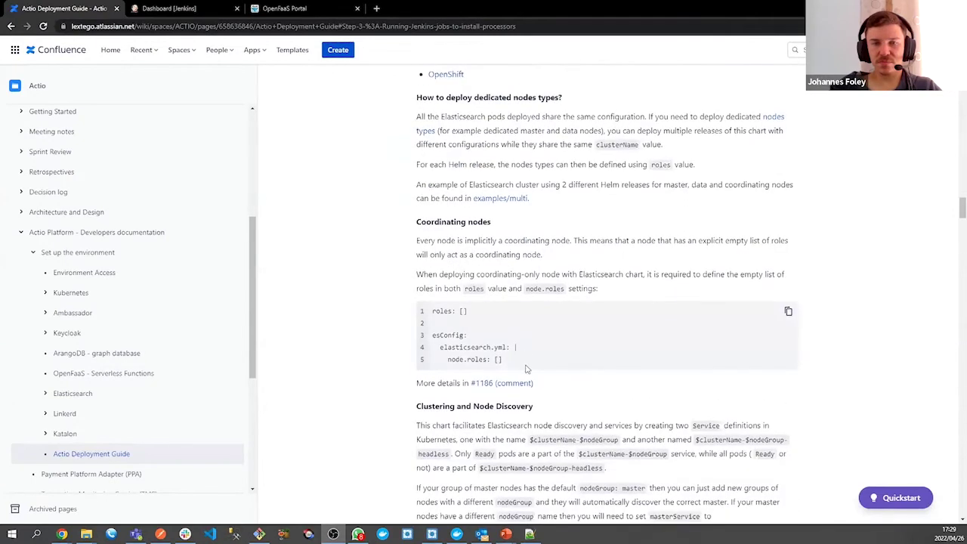
{"action": "scroll", "coordinate": [527, 369], "scroll_direction": "down", "scroll_amount": 13}
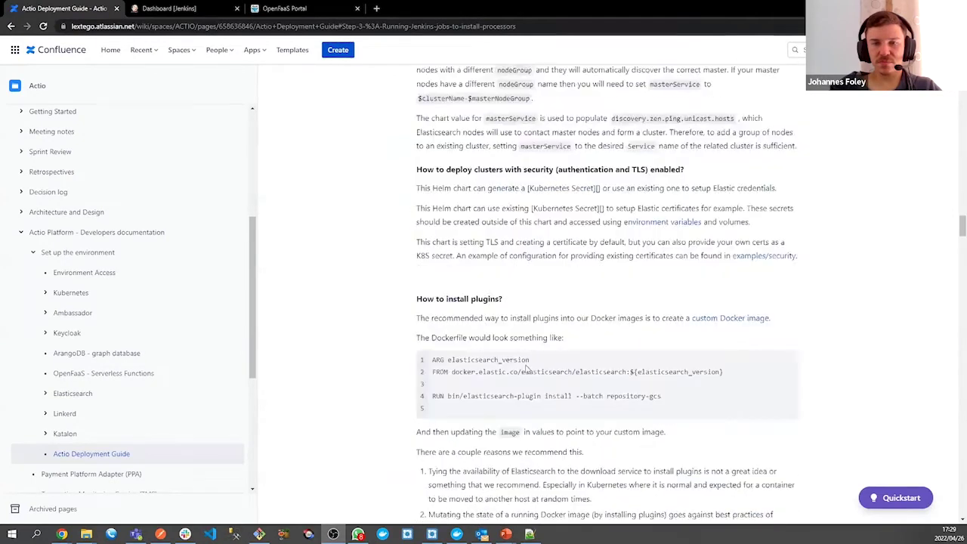
{"action": "scroll", "coordinate": [527, 369], "scroll_direction": "down", "scroll_amount": 8}
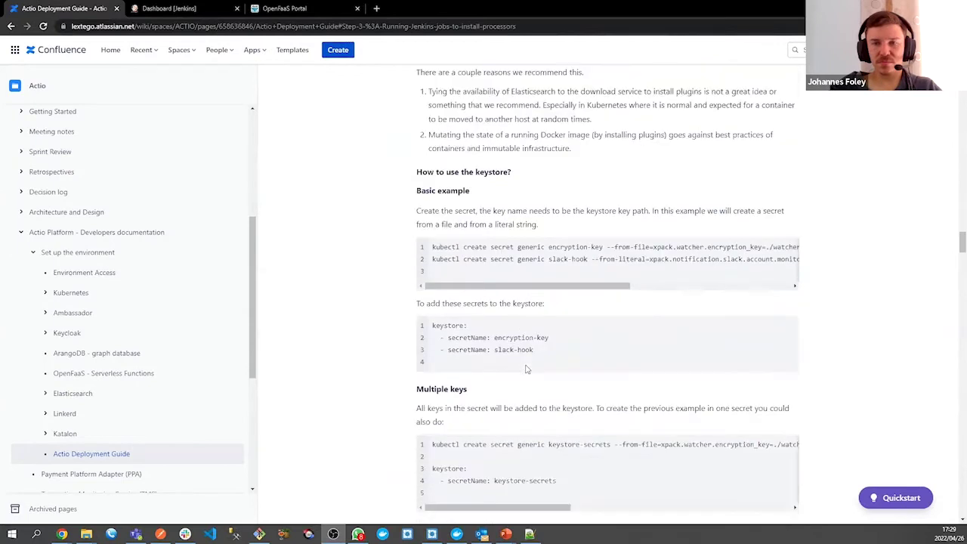
{"action": "scroll", "coordinate": [527, 369], "scroll_direction": "down", "scroll_amount": 8}
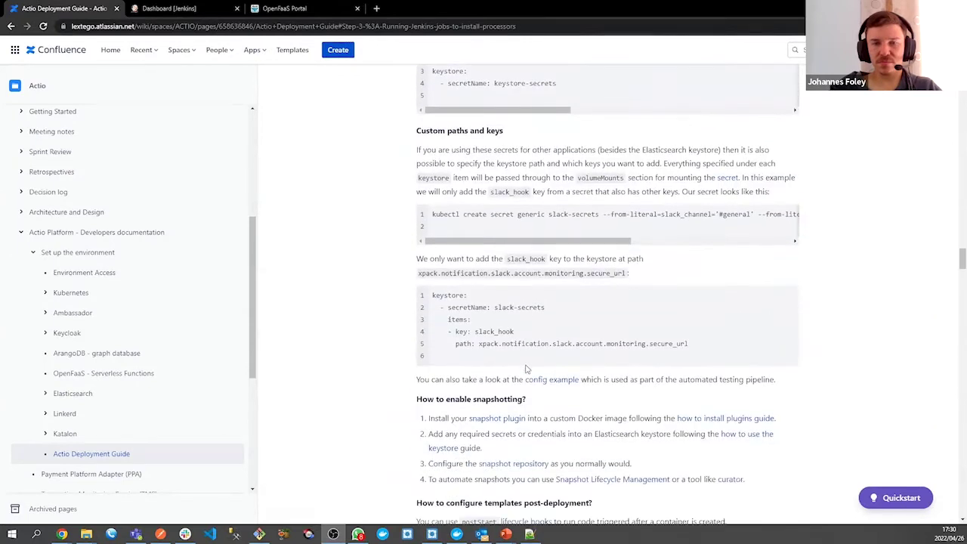
Step: Look through the Jenkins configuration and the Redis configuration sections, including the Redis common parameters table
{"action": "scroll", "coordinate": [527, 370], "scroll_direction": "down", "scroll_amount": 8}
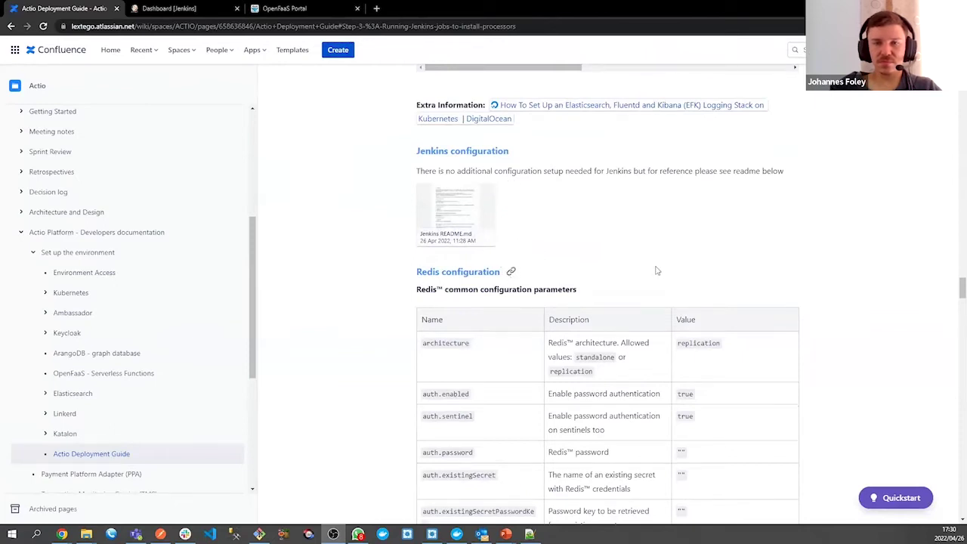
{"action": "scroll", "coordinate": [663, 272], "scroll_direction": "down", "scroll_amount": 2}
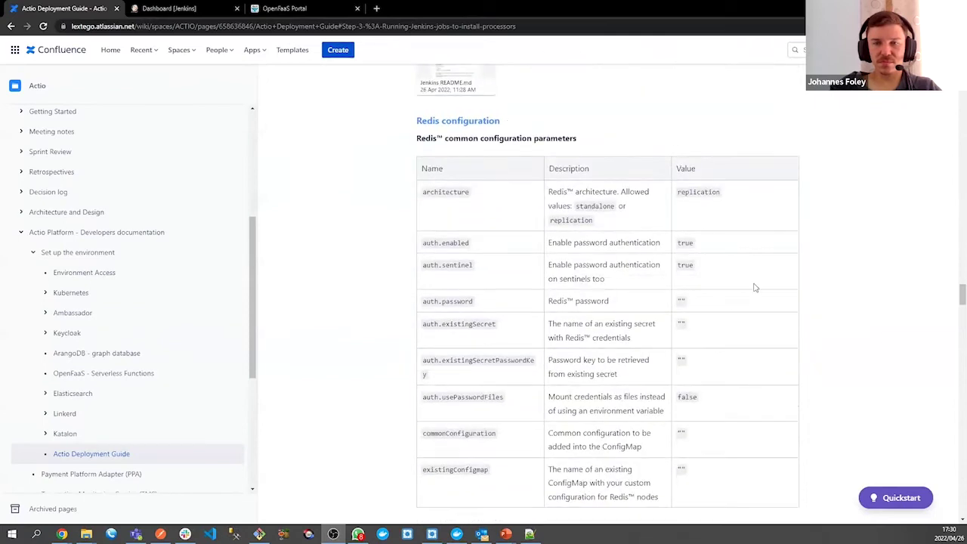
{"action": "scroll", "coordinate": [754, 287], "scroll_direction": "down", "scroll_amount": 3}
{"action": "scroll", "coordinate": [754, 287], "scroll_direction": "down", "scroll_amount": 4}
{"action": "scroll", "coordinate": [647, 324], "scroll_direction": "down", "scroll_amount": 2}
{"action": "scroll", "coordinate": [644, 329], "scroll_direction": "down", "scroll_amount": 5}
Step: Examine the KeyCloak configuration section, covering the tpl function, JVM settings, database setup, secrets, and high availability and clustering
{"action": "scroll", "coordinate": [537, 336], "scroll_direction": "down", "scroll_amount": 4}
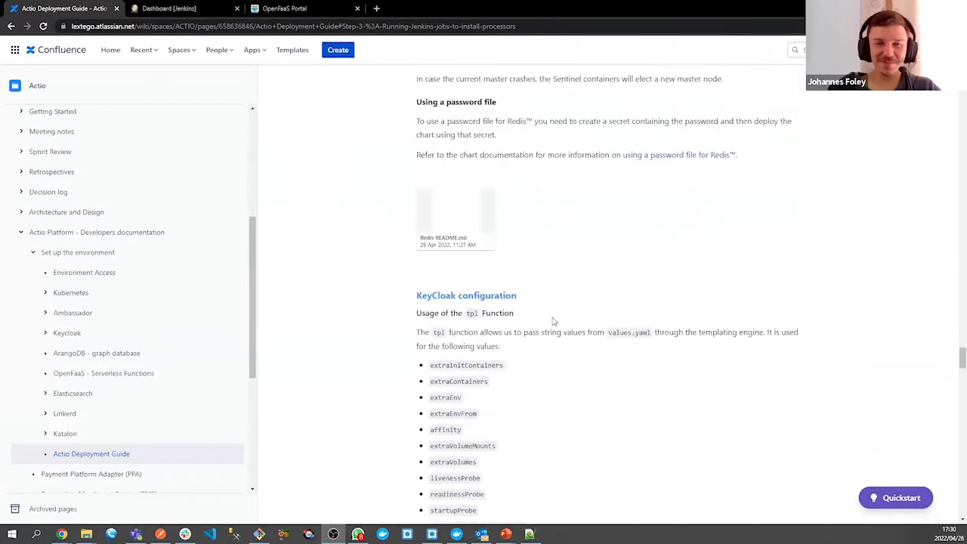
{"action": "scroll", "coordinate": [563, 327], "scroll_direction": "down", "scroll_amount": 4}
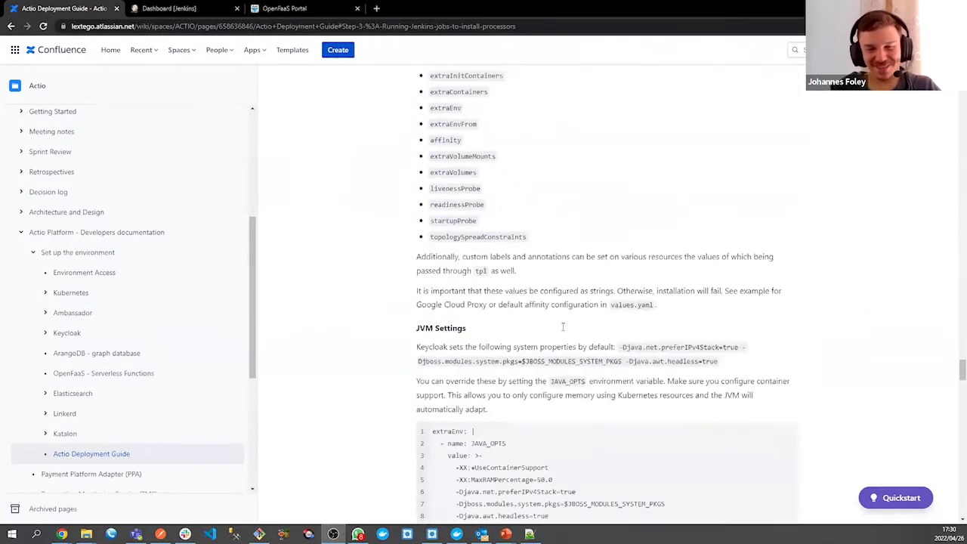
{"action": "scroll", "coordinate": [563, 326], "scroll_direction": "down", "scroll_amount": 4}
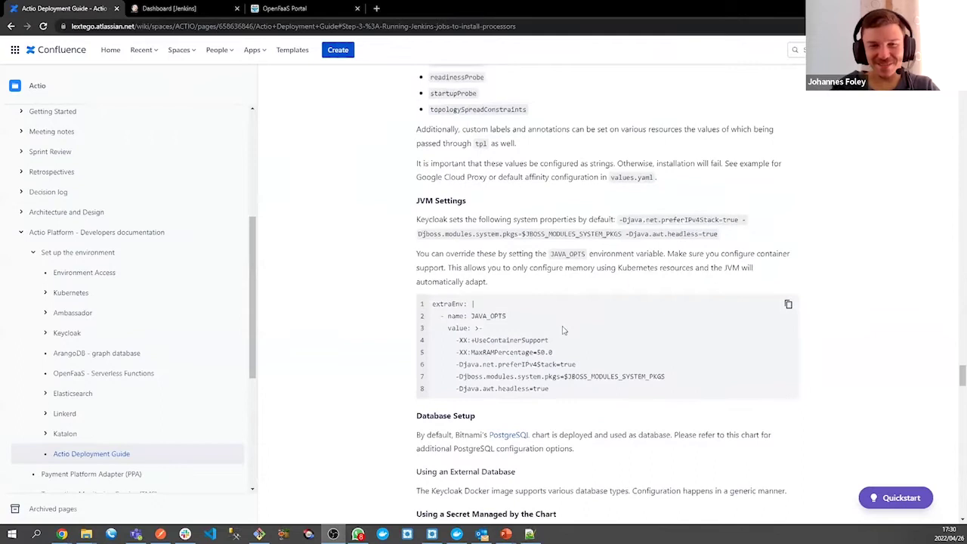
{"action": "scroll", "coordinate": [563, 330], "scroll_direction": "down", "scroll_amount": 7}
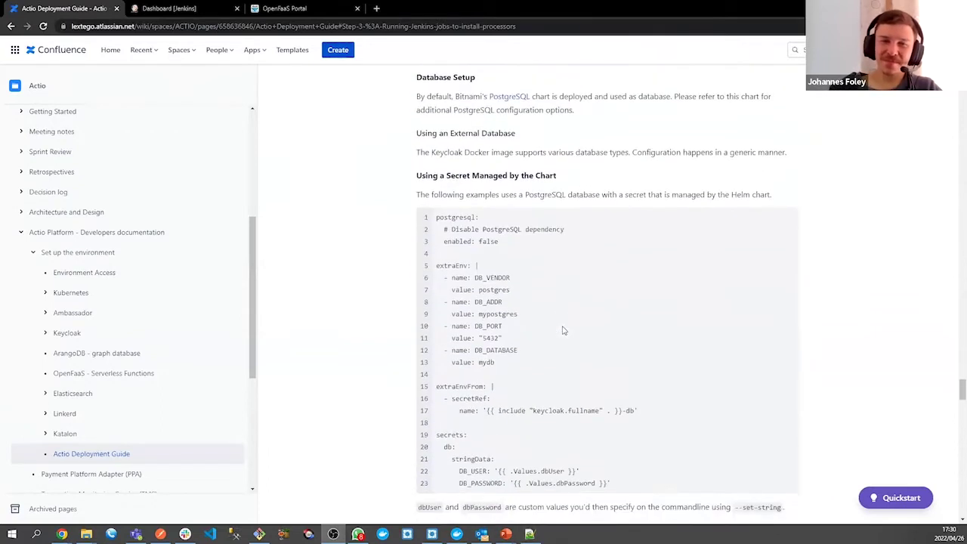
{"action": "scroll", "coordinate": [562, 330], "scroll_direction": "down", "scroll_amount": 4}
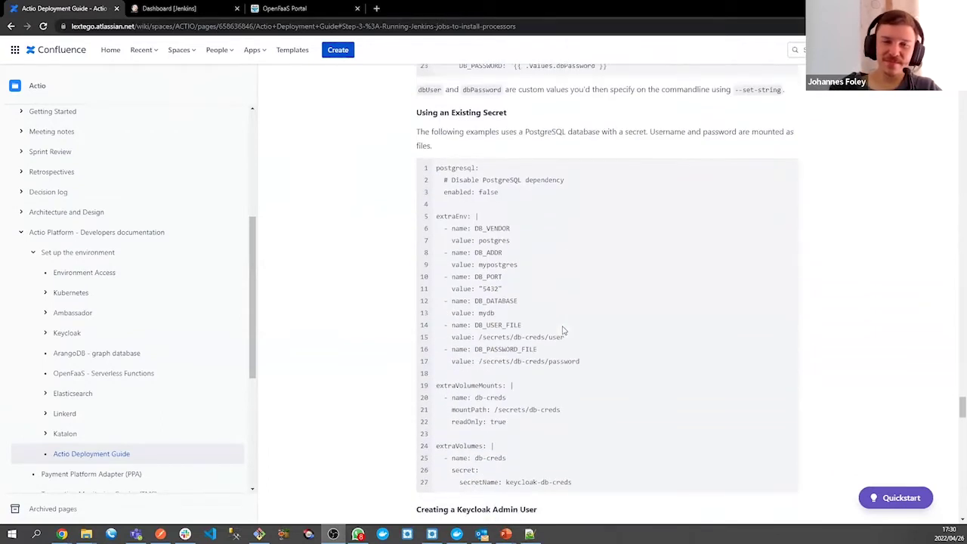
{"action": "scroll", "coordinate": [616, 353], "scroll_direction": "down", "scroll_amount": 4}
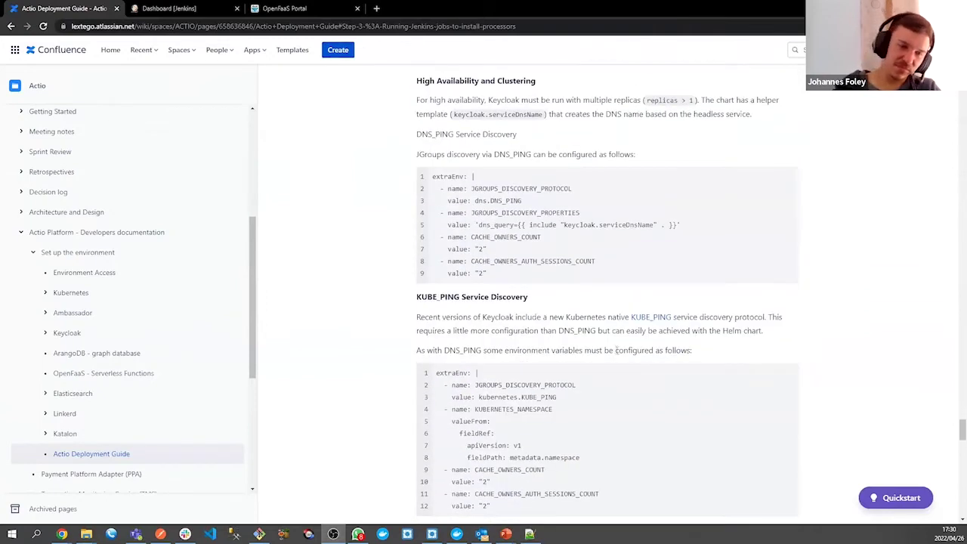
{"action": "scroll", "coordinate": [616, 353], "scroll_direction": "down", "scroll_amount": 5}
Step: Review the ArangoDB section and the Step 3 list of Jenkins processor jobs, highlighting "All rule processers"
{"action": "scroll", "coordinate": [618, 350], "scroll_direction": "down", "scroll_amount": 6}
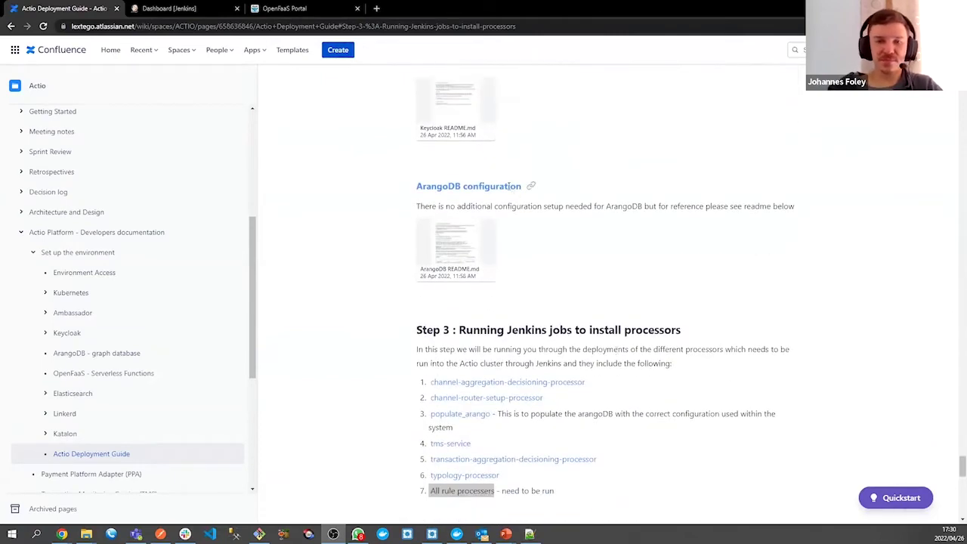
{"action": "scroll", "coordinate": [552, 285], "scroll_direction": "down", "scroll_amount": 1}
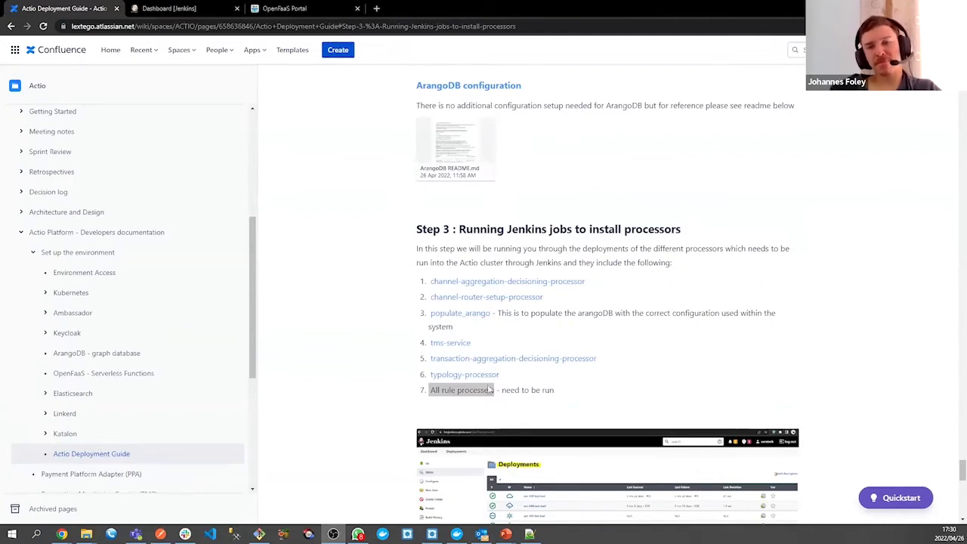
{"action": "left_click_drag", "start_coordinate": [494, 390], "coordinate": [428, 390]}
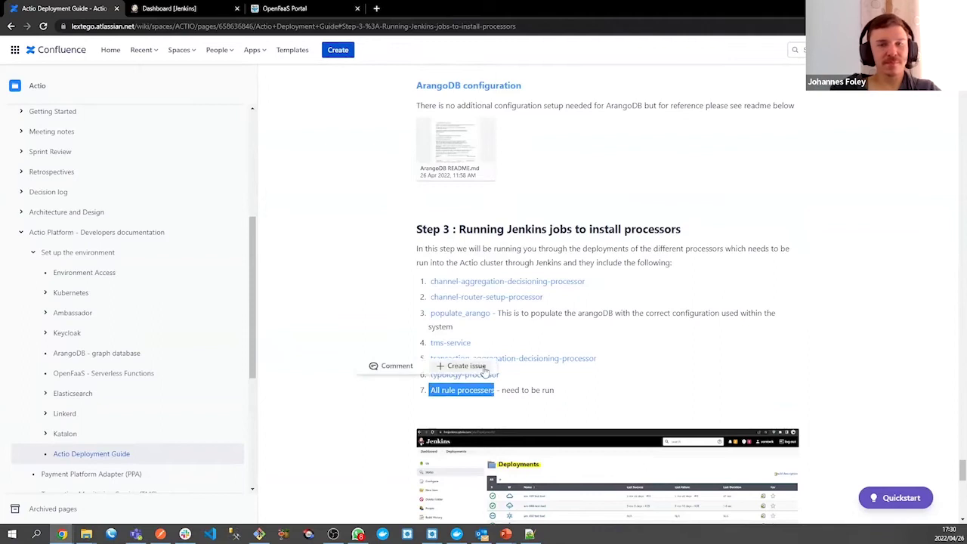
{"action": "scroll", "coordinate": [485, 370], "scroll_direction": "down", "scroll_amount": 2}
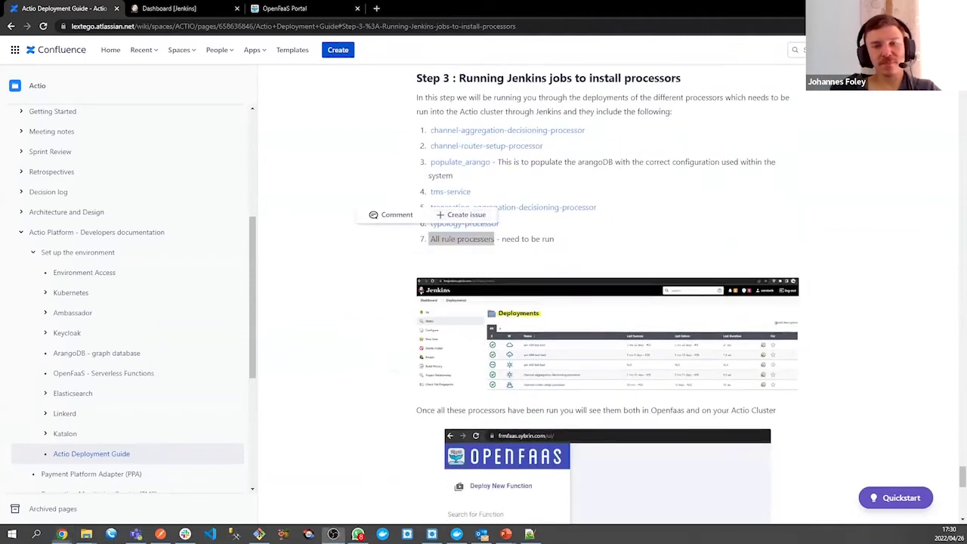
Step: Review the rest of the deployment guide, from the Jenkins Deployments and OpenFaaS screenshots to the cluster pods image and Step 4 : Conclusion
{"action": "scroll", "coordinate": [605, 302], "scroll_direction": "down", "scroll_amount": 1}
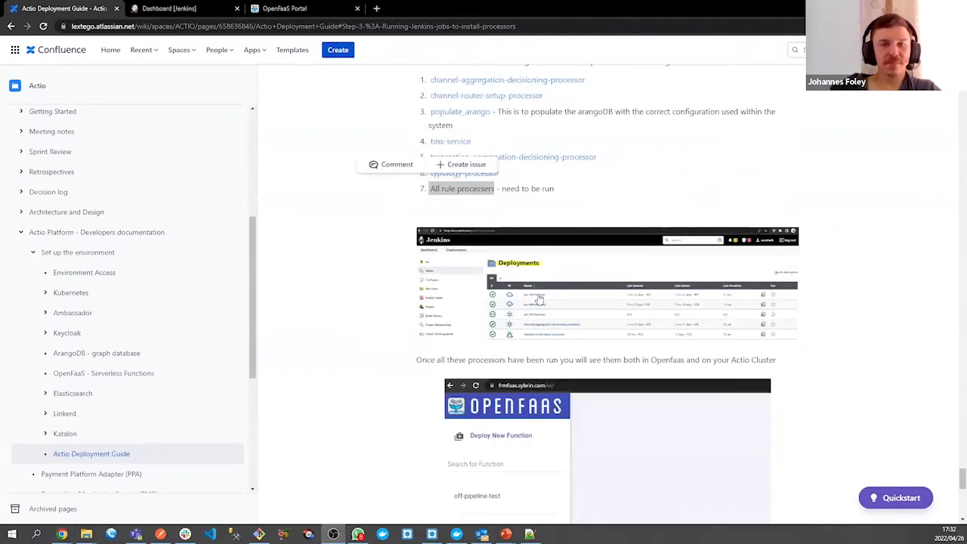
{"action": "scroll", "coordinate": [540, 300], "scroll_direction": "down", "scroll_amount": 1}
{"action": "scroll", "coordinate": [535, 246], "scroll_direction": "down", "scroll_amount": 2}
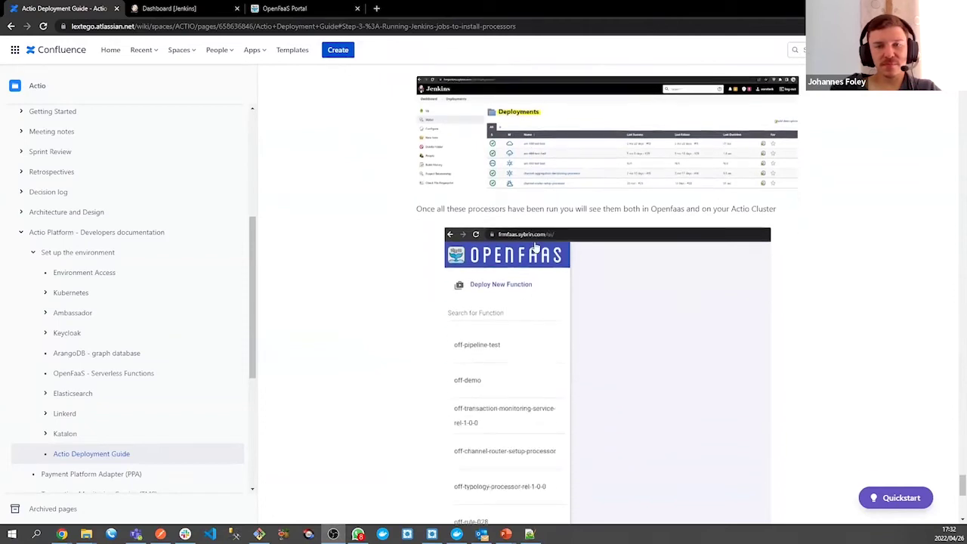
{"action": "scroll", "coordinate": [535, 246], "scroll_direction": "down", "scroll_amount": 1}
{"action": "scroll", "coordinate": [544, 321], "scroll_direction": "down", "scroll_amount": 7}
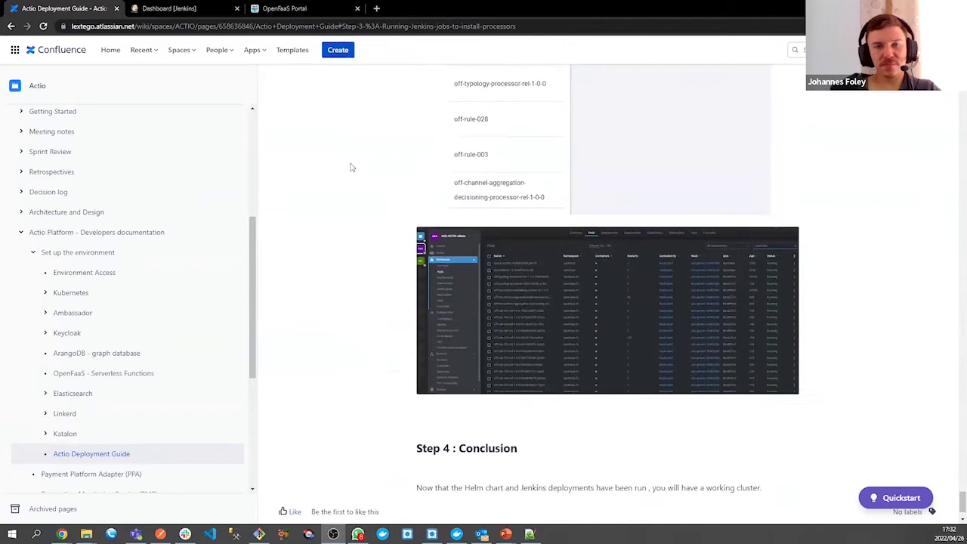
{"action": "scroll", "coordinate": [467, 361], "scroll_direction": "down", "scroll_amount": 1}
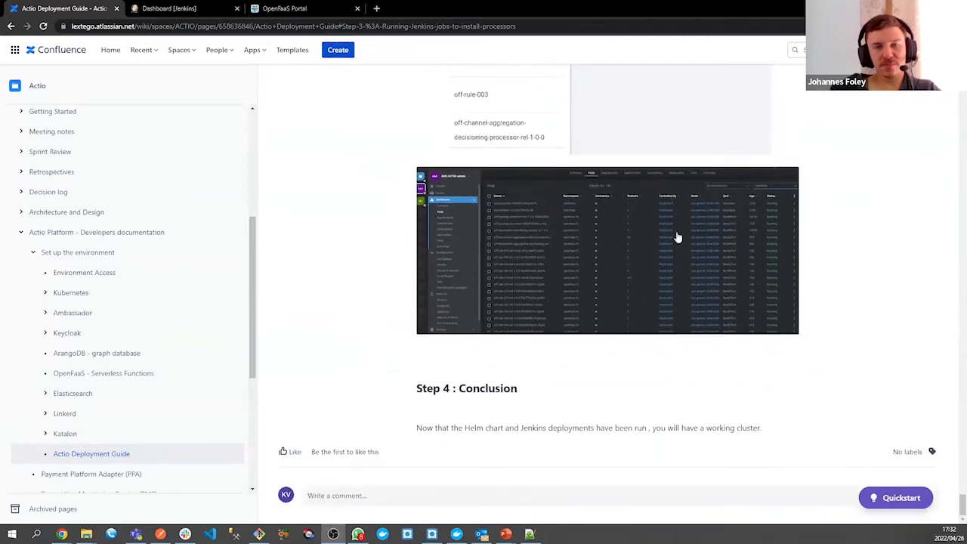
Step: Switch to Jenkins and open the console output of build #23 of channel-router-setup-processor in the Deployments folder
{"action": "left_click", "coordinate": [181, 8]}
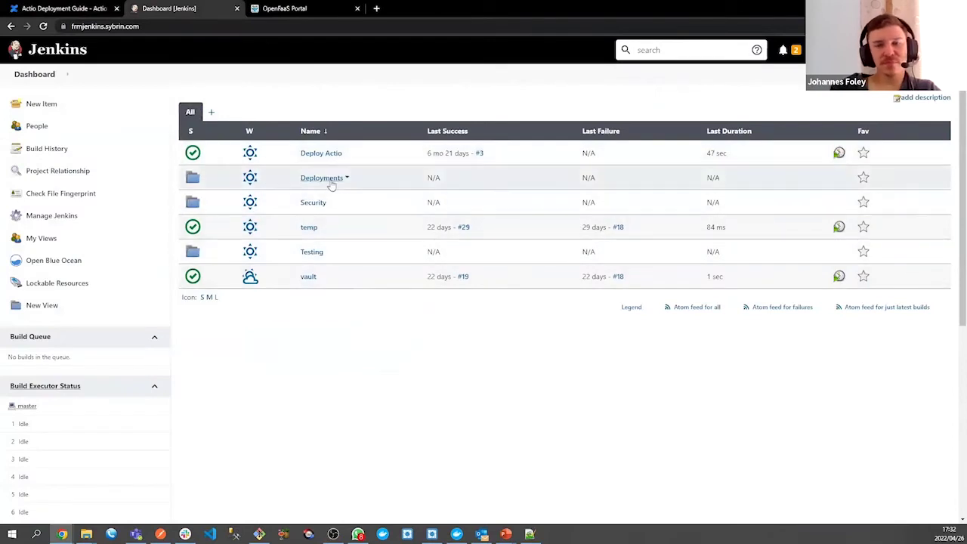
{"action": "left_click", "coordinate": [331, 181]}
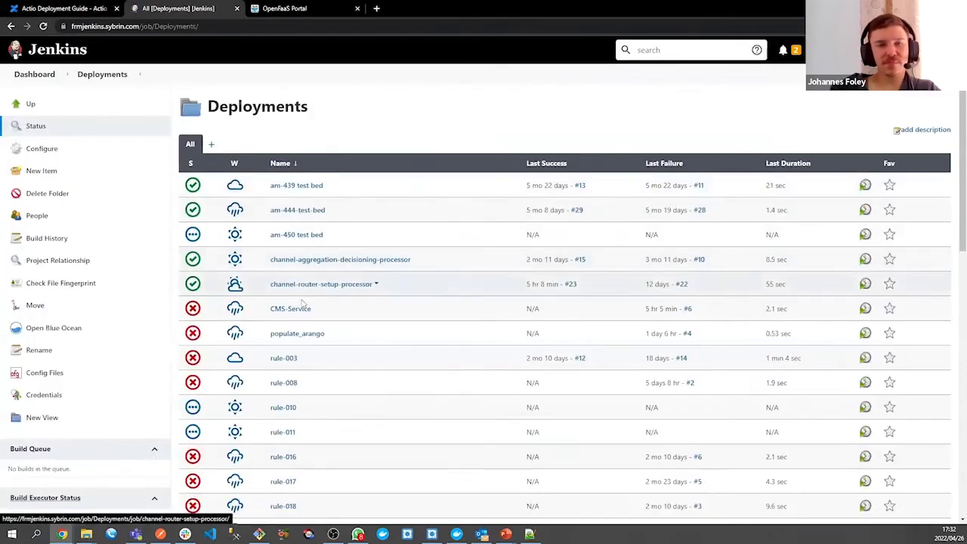
{"action": "left_click", "coordinate": [313, 284]}
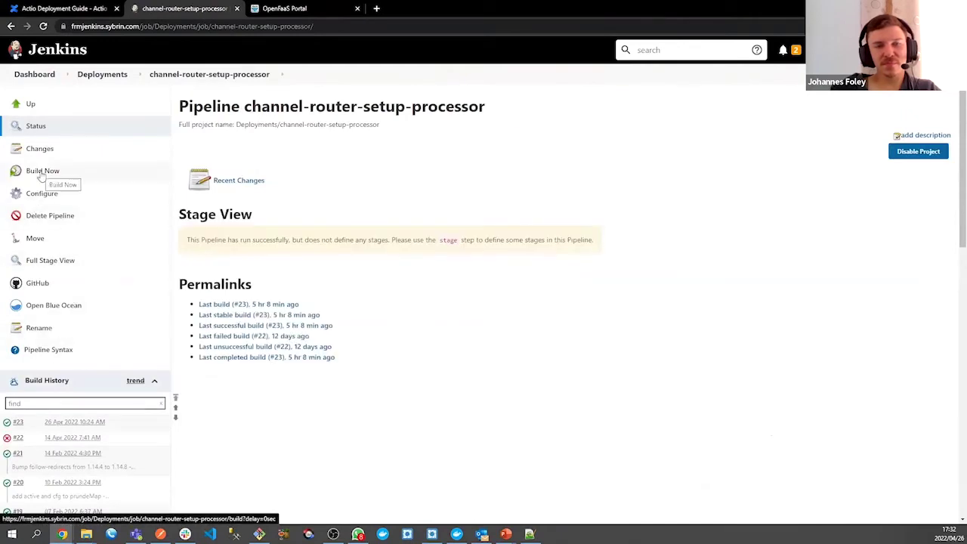
{"action": "left_click", "coordinate": [18, 423]}
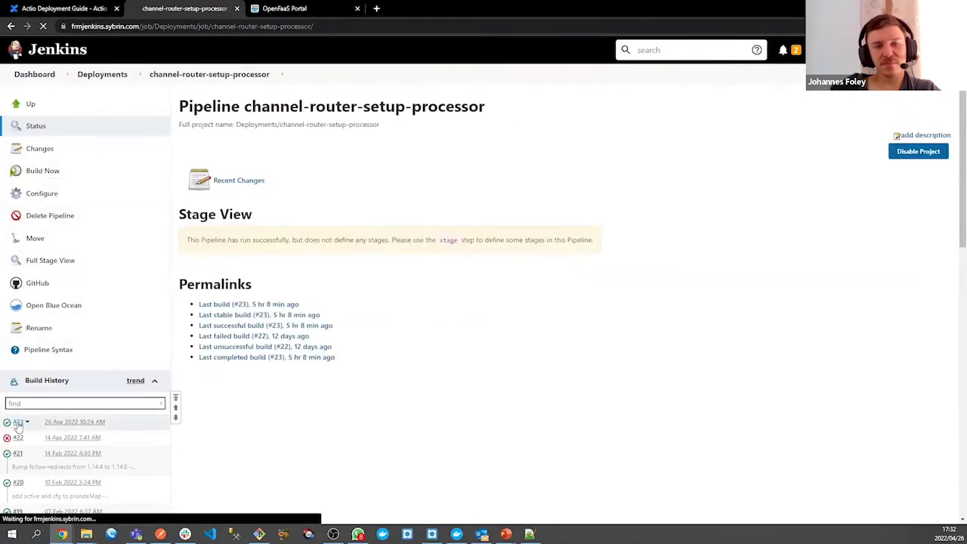
{"action": "left_click", "coordinate": [88, 173]}
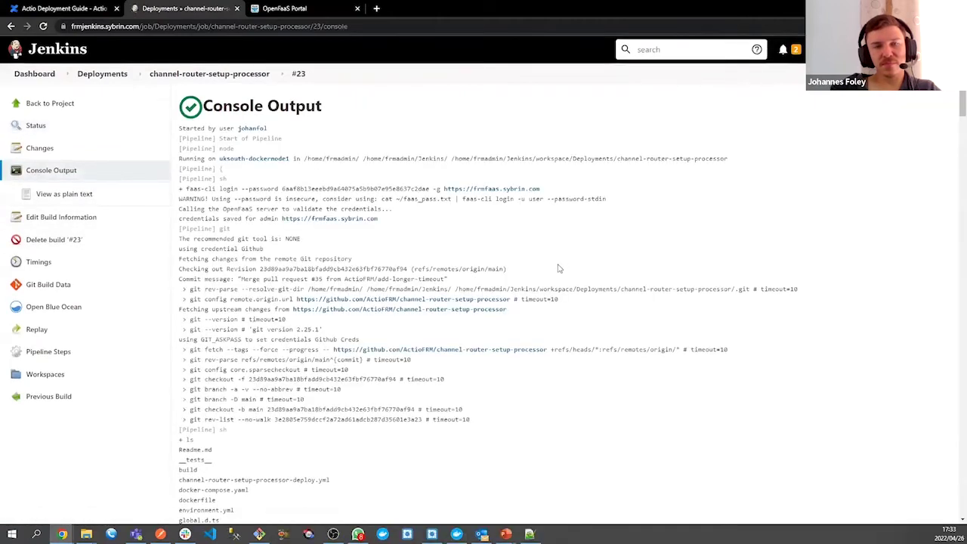
Step: Examine the build's console output from the Docker build steps to the image push, and highlight "Deployed. 202 Accepted."
{"action": "scroll", "coordinate": [560, 268], "scroll_direction": "down", "scroll_amount": 10}
{"action": "scroll", "coordinate": [312, 226], "scroll_direction": "down", "scroll_amount": 2}
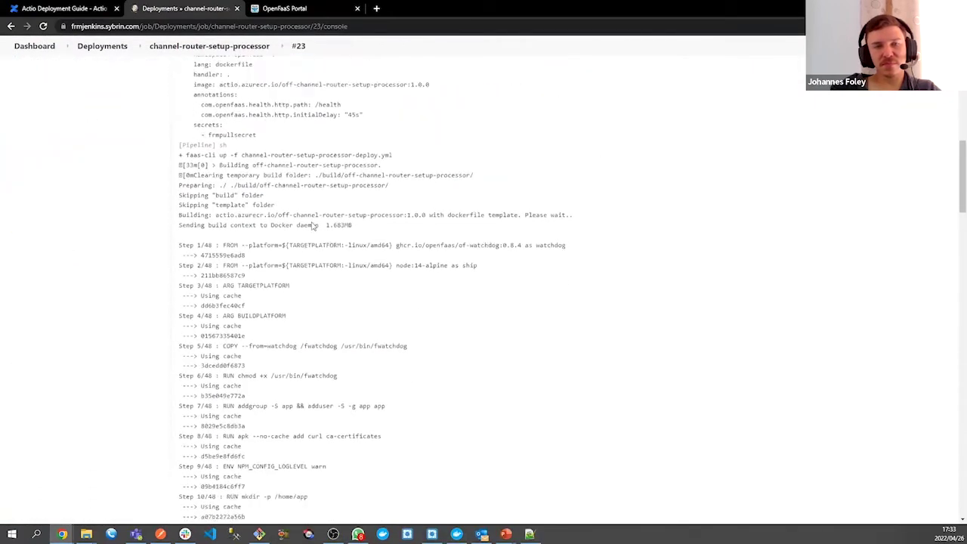
{"action": "scroll", "coordinate": [197, 187], "scroll_direction": "down", "scroll_amount": 15}
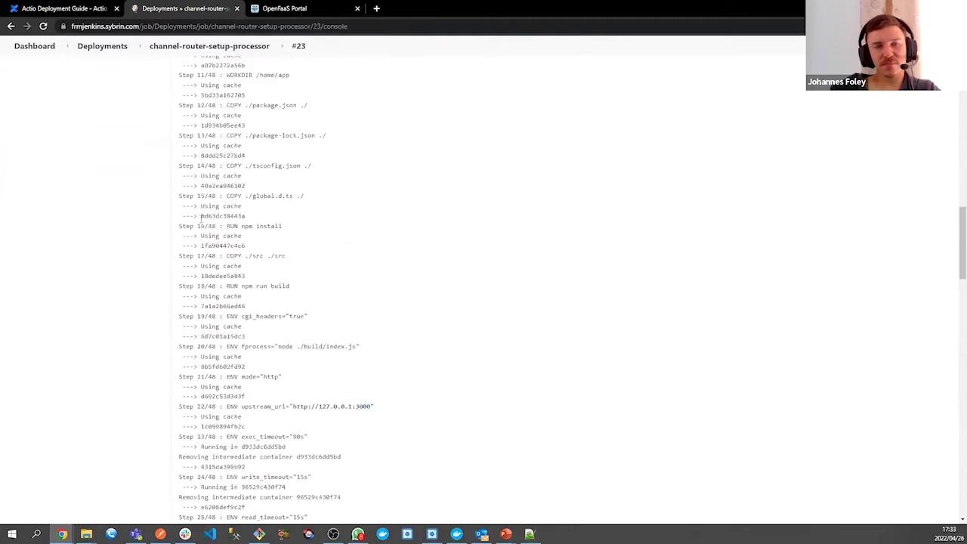
{"action": "scroll", "coordinate": [202, 220], "scroll_direction": "down", "scroll_amount": 8}
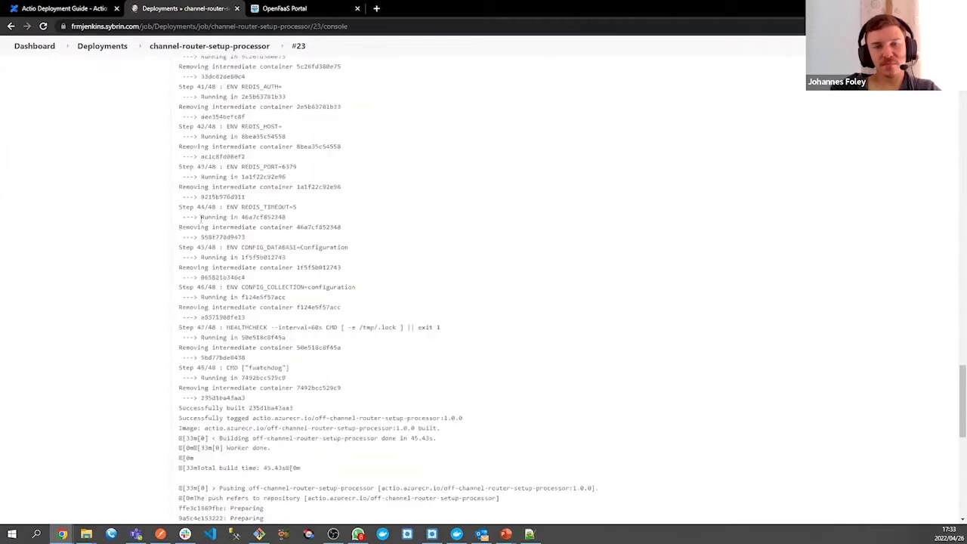
{"action": "scroll", "coordinate": [219, 177], "scroll_direction": "up", "scroll_amount": 2}
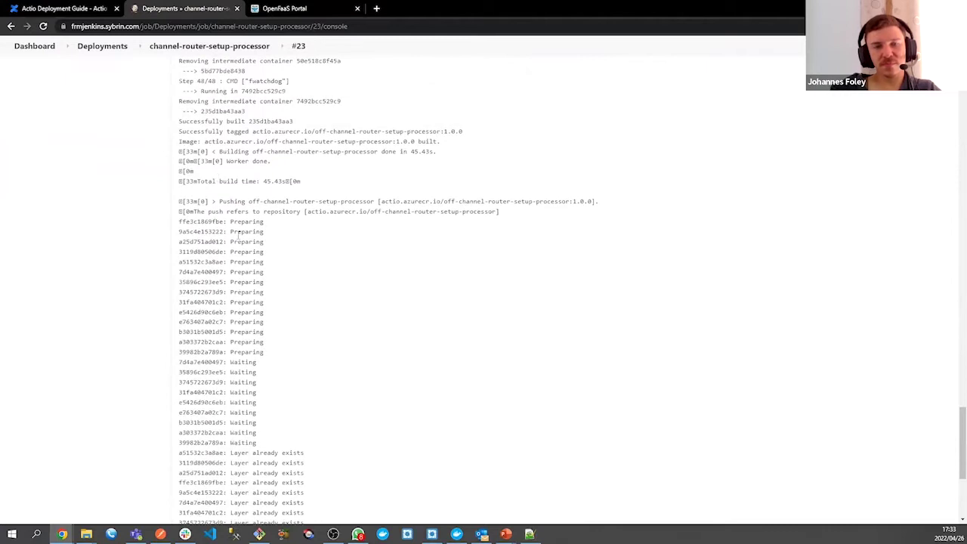
{"action": "scroll", "coordinate": [238, 236], "scroll_direction": "down", "scroll_amount": 3}
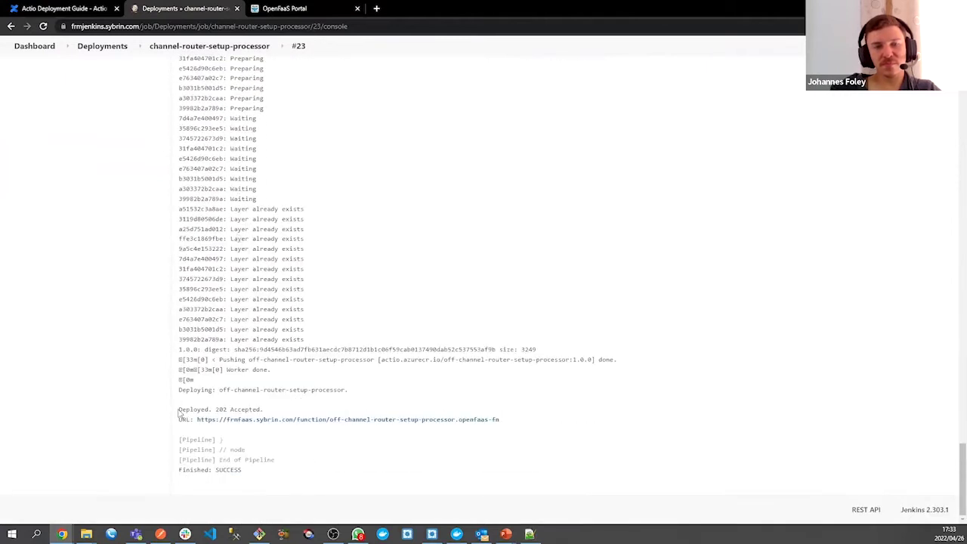
{"action": "left_click_drag", "start_coordinate": [179, 413], "coordinate": [268, 418]}
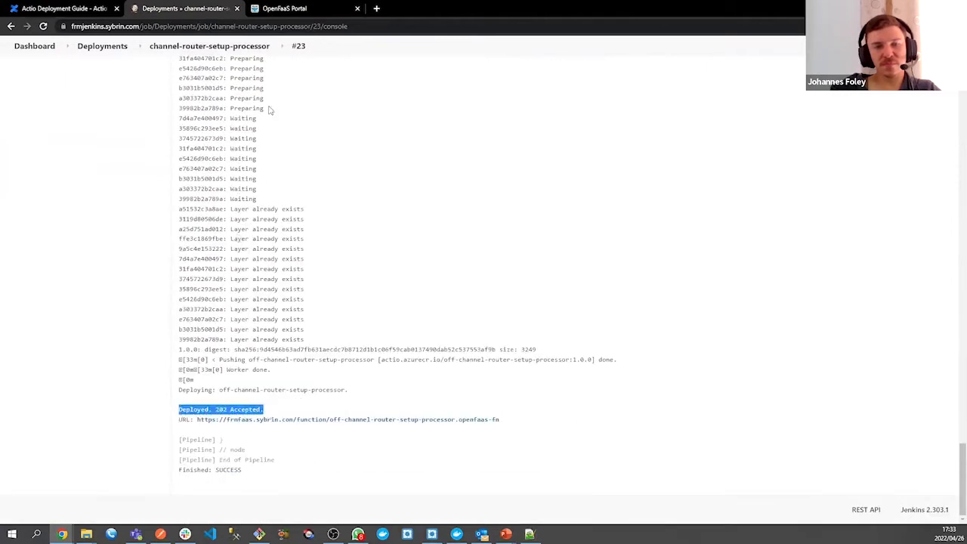
Step: Switch to the OpenFaaS Portal, open the off-channel-router-setup-processor function and highlight its status
{"action": "left_click", "coordinate": [286, 10]}
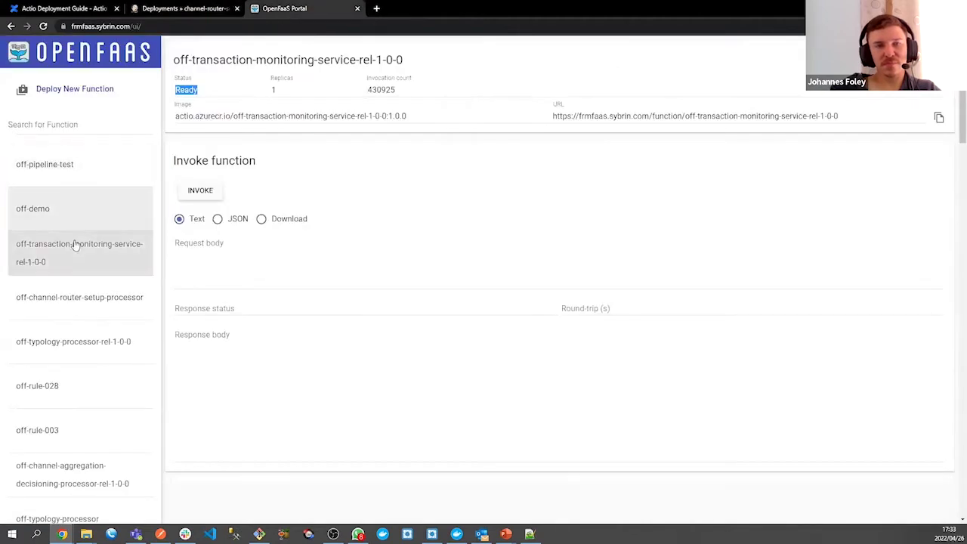
{"action": "left_click", "coordinate": [61, 298]}
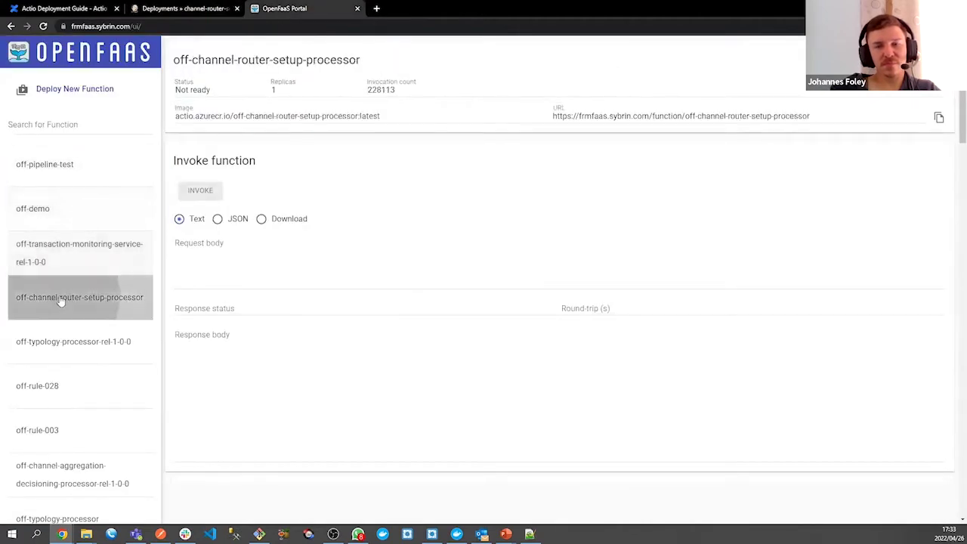
{"action": "left_click_drag", "start_coordinate": [223, 90], "coordinate": [172, 91]}
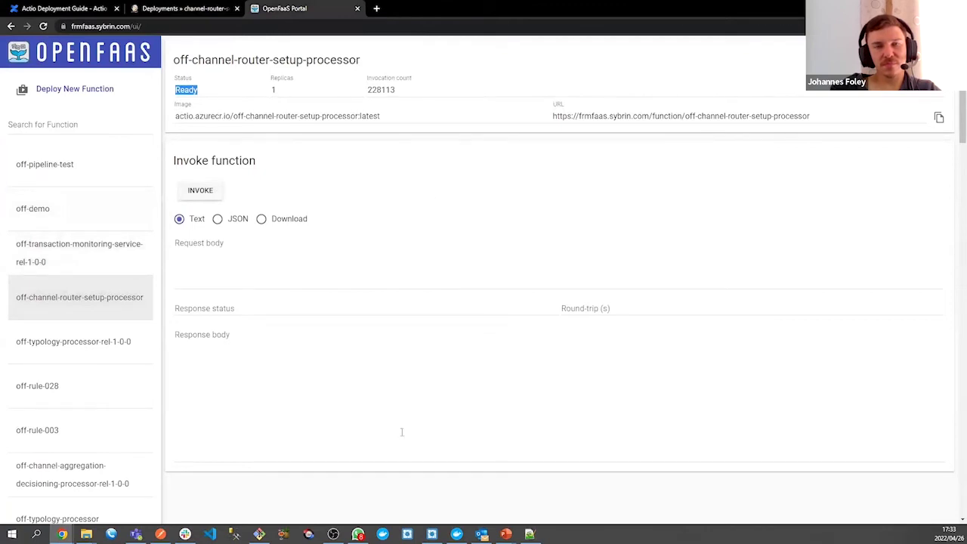
Step: Switch to the AKS-ACTIO-admin cluster in Lens and look through the pods list for the deployed processor and rule pods
{"action": "left_click", "coordinate": [431, 534]}
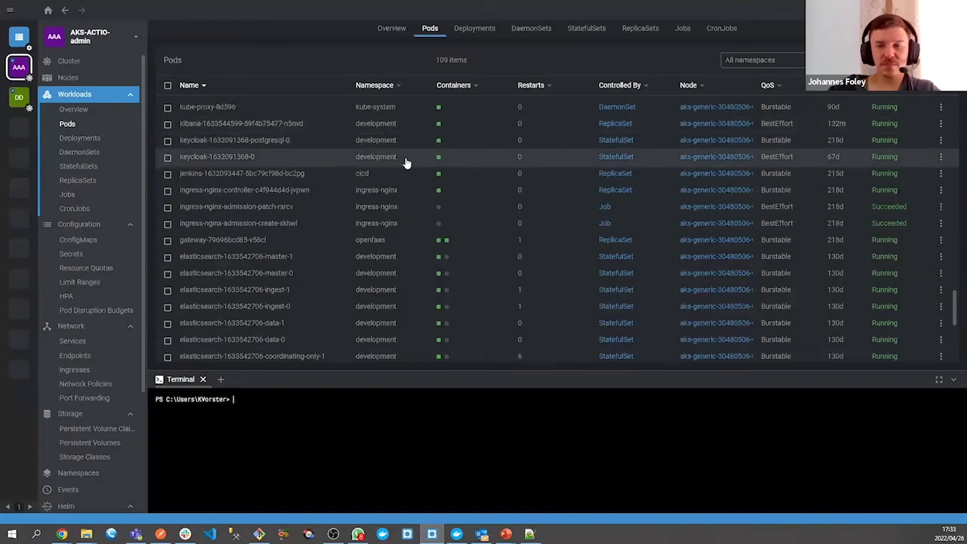
{"action": "scroll", "coordinate": [278, 156], "scroll_direction": "up", "scroll_amount": 10}
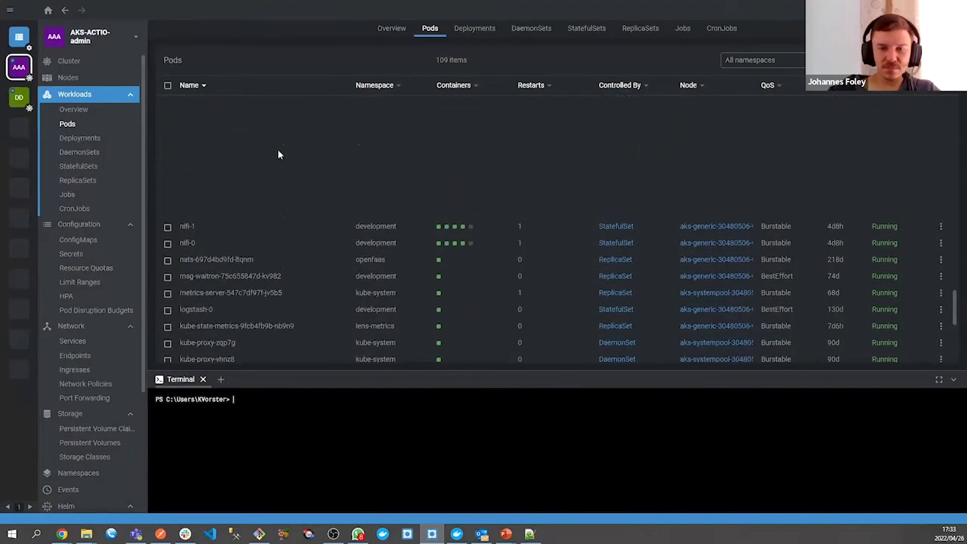
{"action": "scroll", "coordinate": [243, 178], "scroll_direction": "up", "scroll_amount": 10}
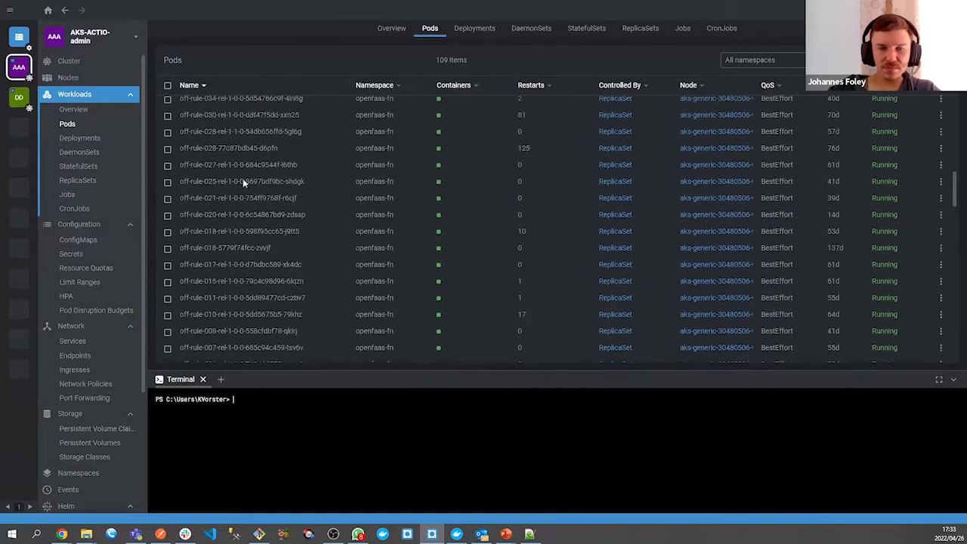
{"action": "scroll", "coordinate": [235, 215], "scroll_direction": "down", "scroll_amount": 5}
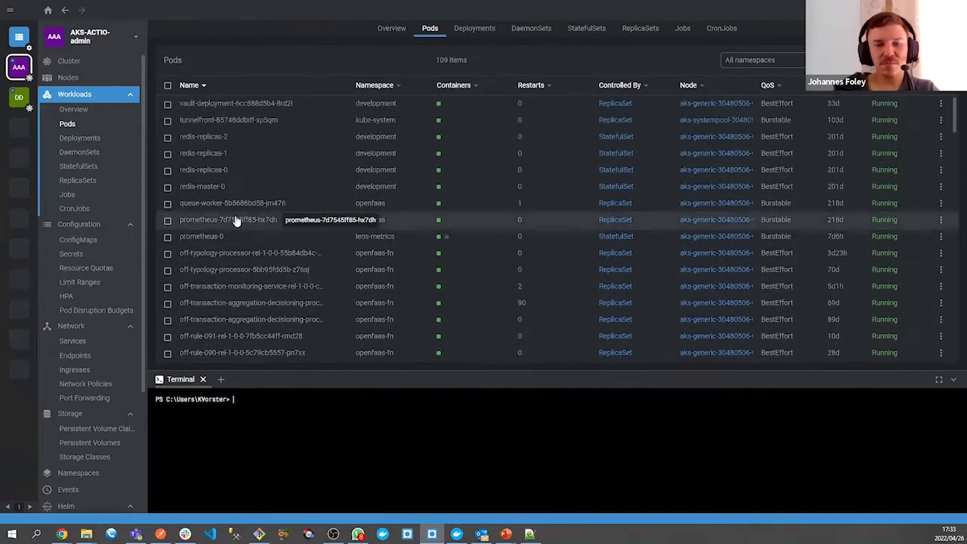
{"action": "scroll", "coordinate": [245, 168], "scroll_direction": "down", "scroll_amount": 10}
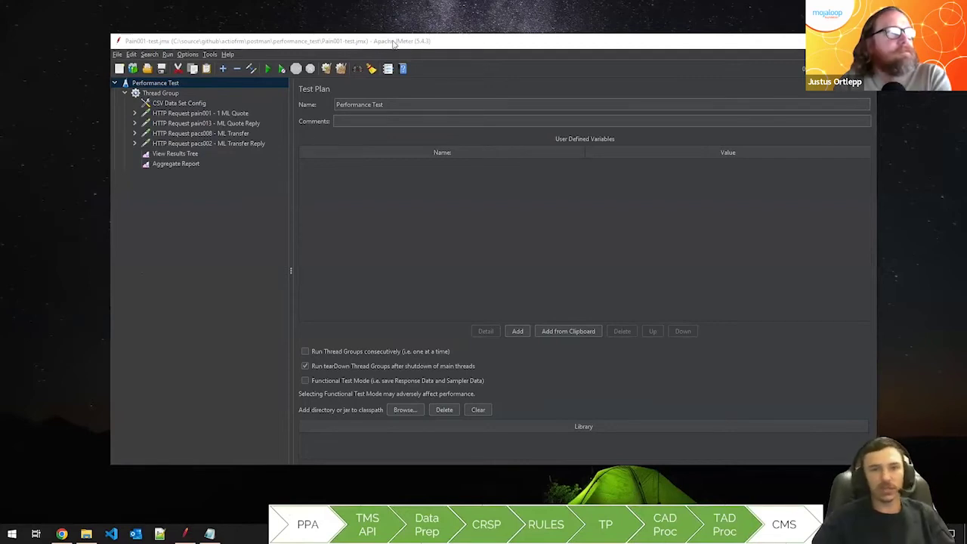
Step: Inspect the four HTTP requests in JMeter's Thread Group: pain001 ML Quote, pain013 ML Quote Reply, pacs008 ML Transfer and pacs002 ML Transfer Reply
{"action": "left_click", "coordinate": [235, 116]}
{"action": "left_click", "coordinate": [229, 133]}
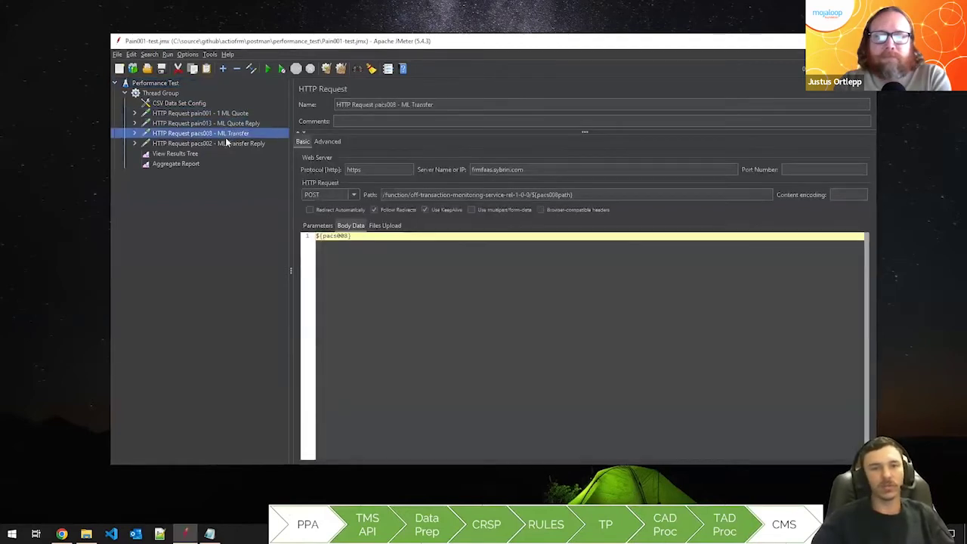
{"action": "left_click", "coordinate": [234, 143]}
{"action": "left_click", "coordinate": [238, 114]}
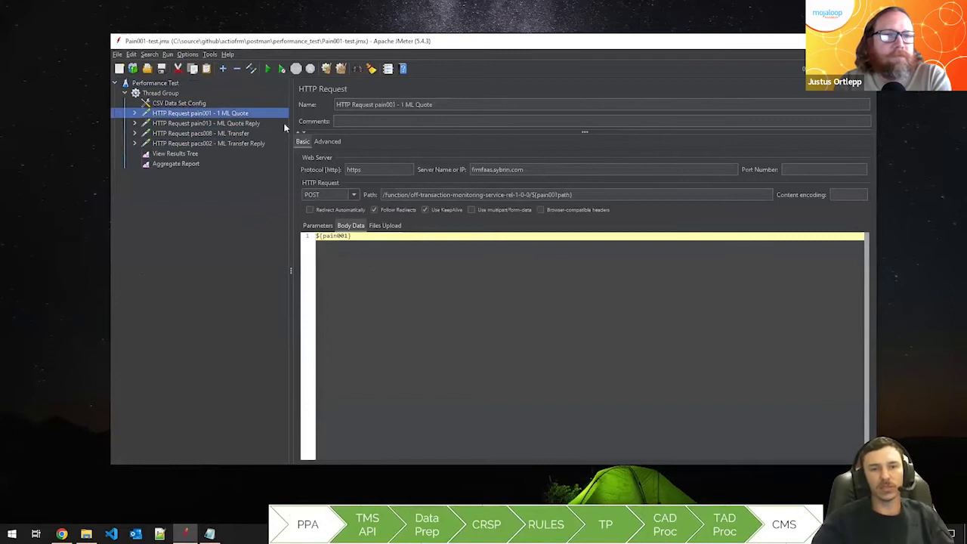
{"action": "left_click", "coordinate": [217, 124]}
{"action": "left_click", "coordinate": [218, 134]}
{"action": "left_click", "coordinate": [218, 144]}
{"action": "left_click", "coordinate": [227, 115]}
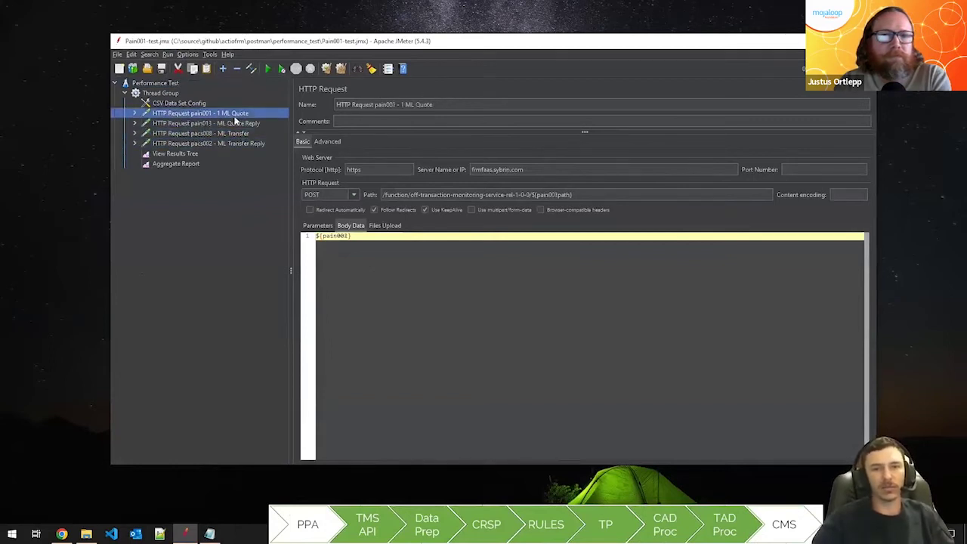
{"action": "left_click", "coordinate": [205, 142]}
{"action": "left_click", "coordinate": [224, 115]}
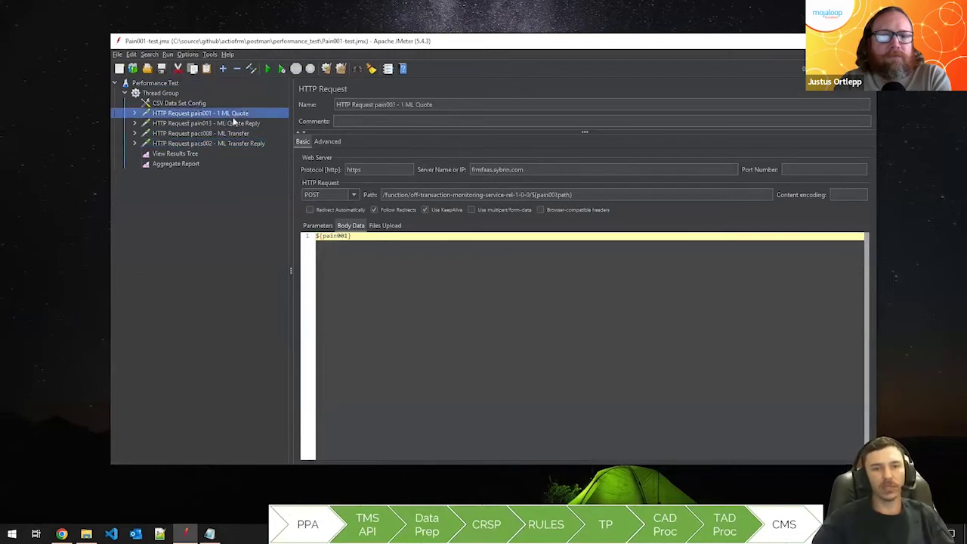
{"action": "left_click", "coordinate": [253, 123]}
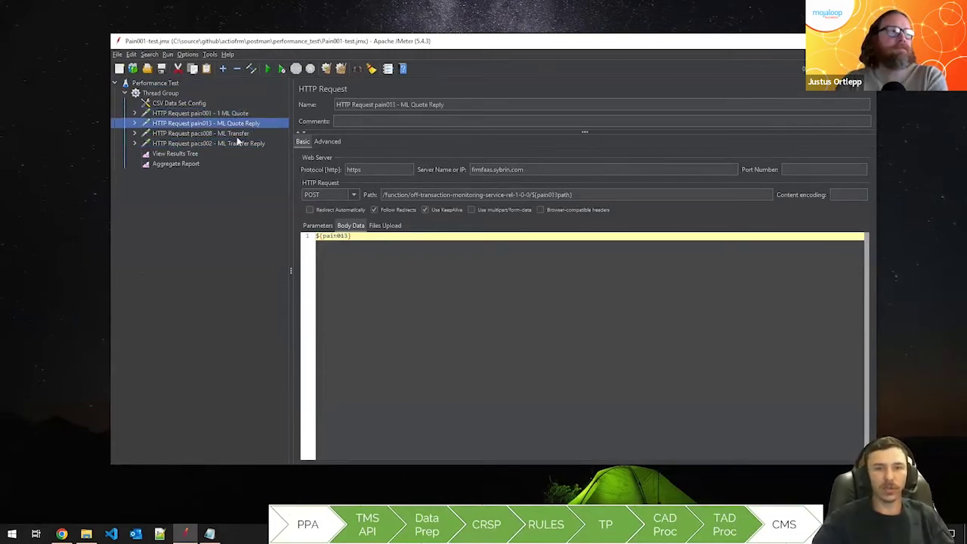
{"action": "left_click", "coordinate": [257, 143]}
{"action": "left_click", "coordinate": [247, 134]}
{"action": "left_click", "coordinate": [261, 143]}
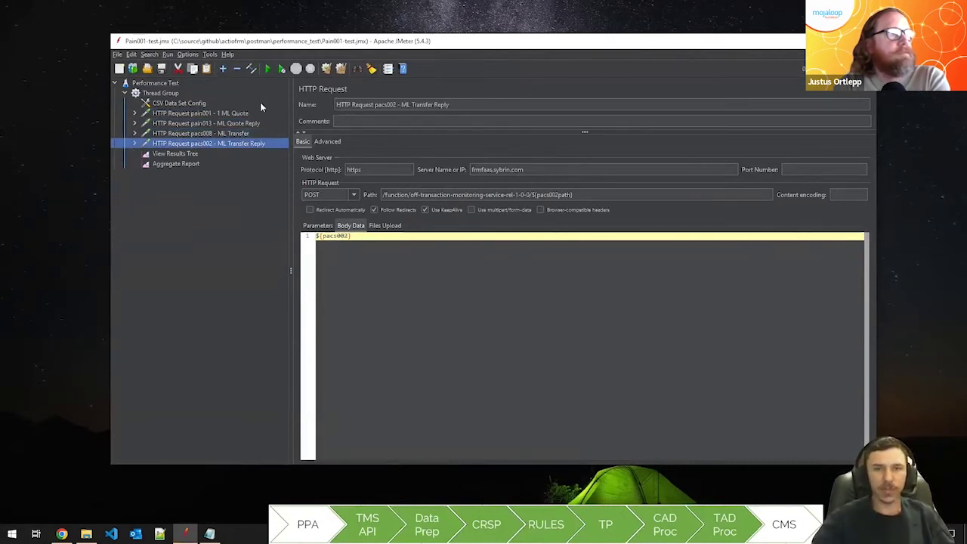
Step: Start the Pain001-test performance test and overwrite the existing output-test2 results file
{"action": "left_click", "coordinate": [269, 69]}
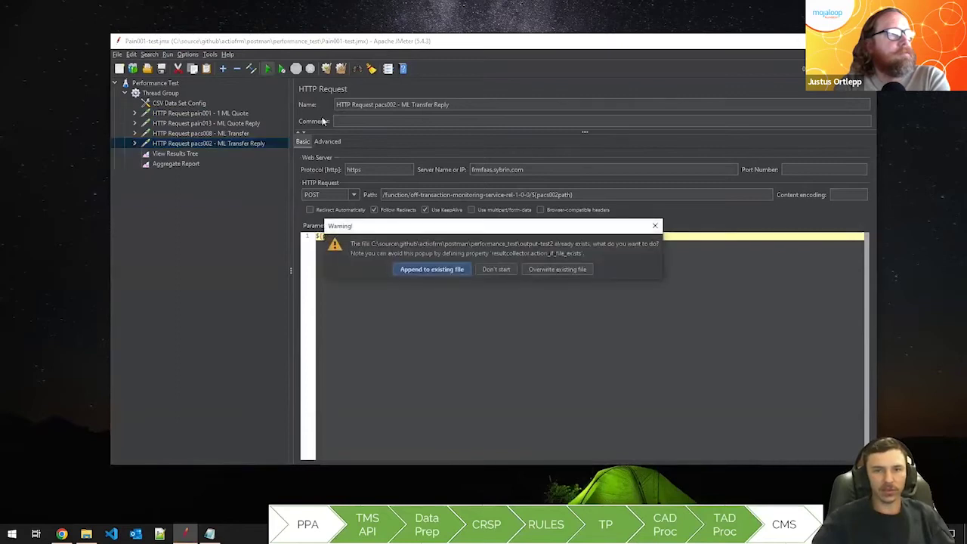
{"action": "left_click", "coordinate": [564, 269]}
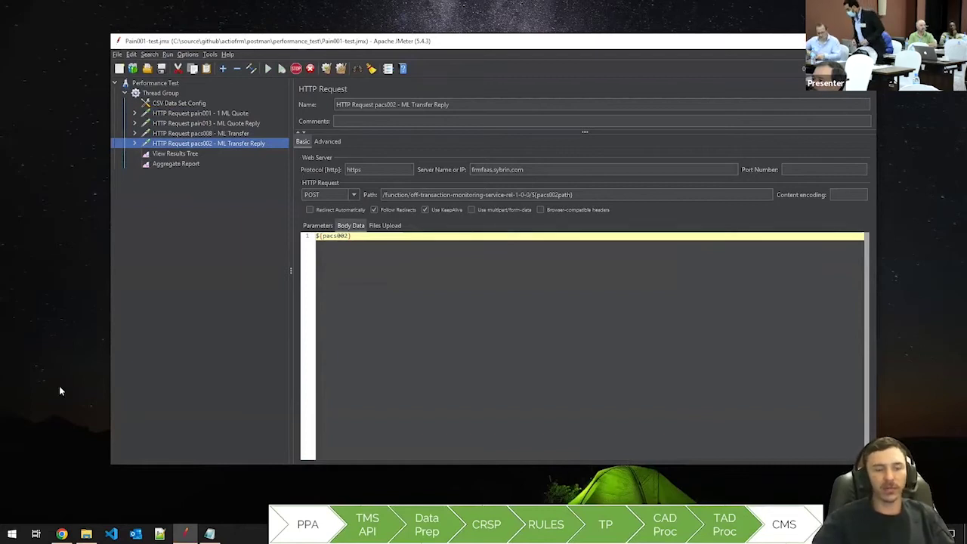
Step: Switch to Elastic, open the APM services list, and examine the POST /execute trace timeline of channel-router-setup-processor in the other open tab
{"action": "left_click", "coordinate": [62, 534]}
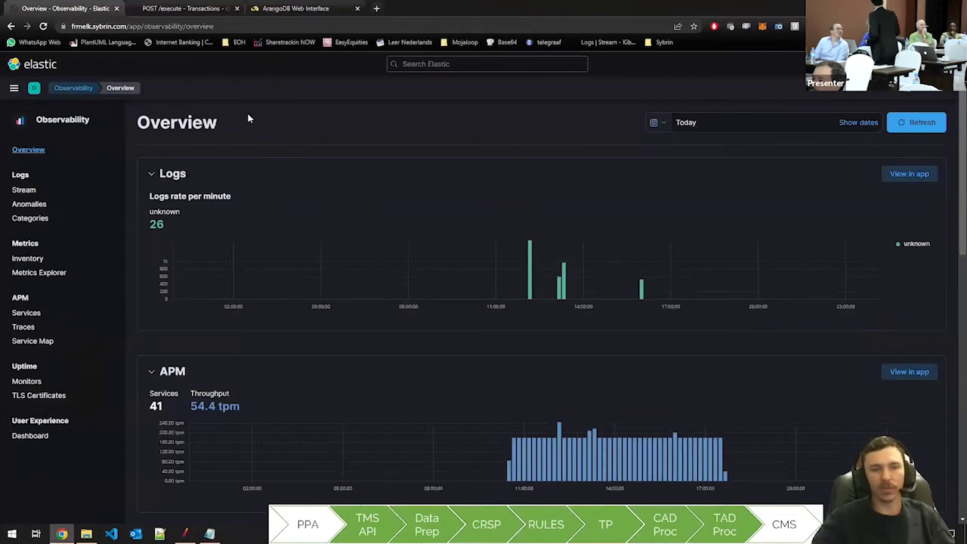
{"action": "left_click", "coordinate": [28, 314]}
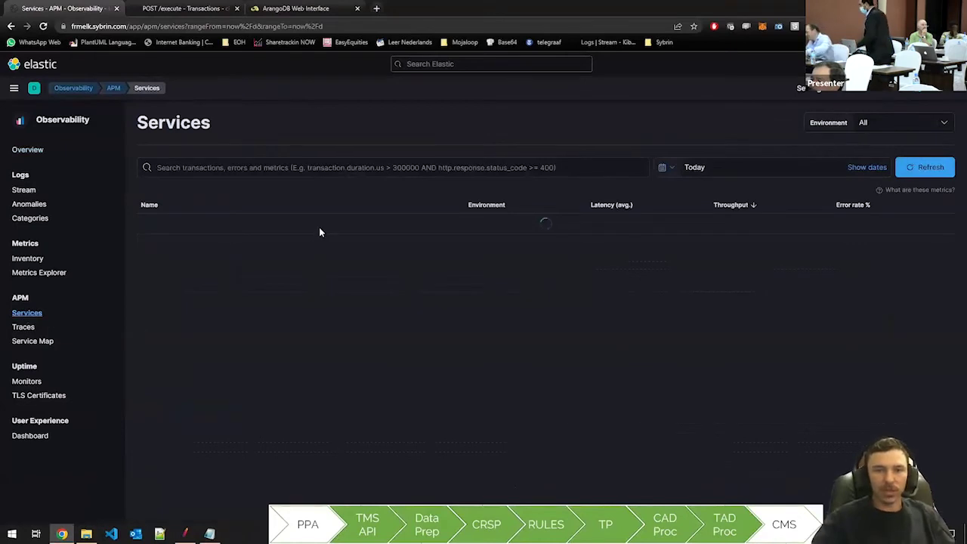
{"action": "key", "text": "ctrl+Tab"}
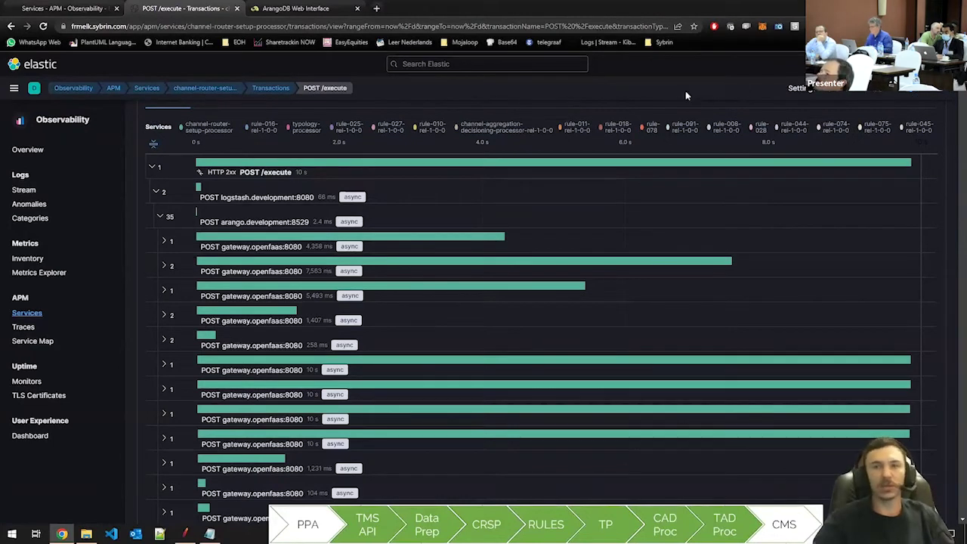
{"action": "left_click", "coordinate": [223, 243]}
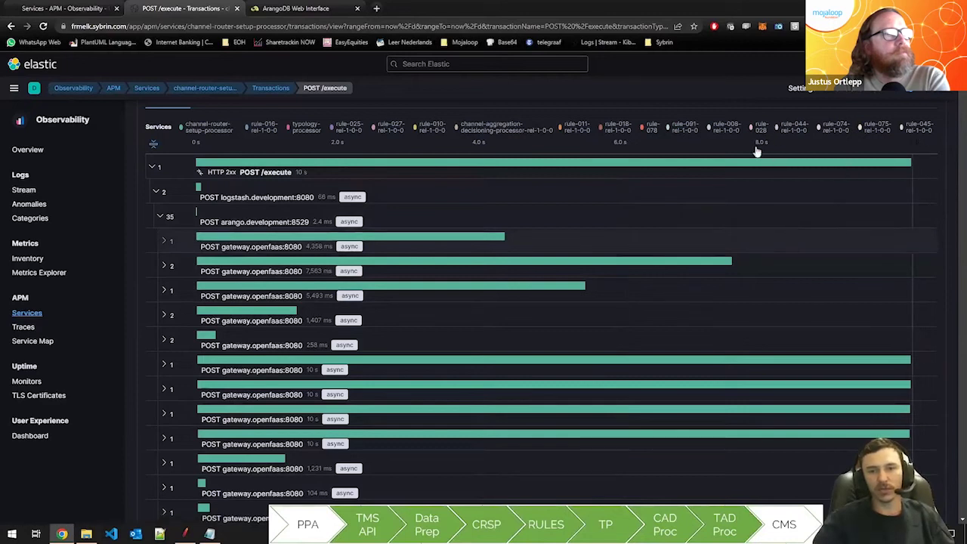
Step: Check the span details of the first gateway.openfaas:8080 call and trace the nested typology and channel aggregation spans in the timeline
{"action": "left_click", "coordinate": [210, 242]}
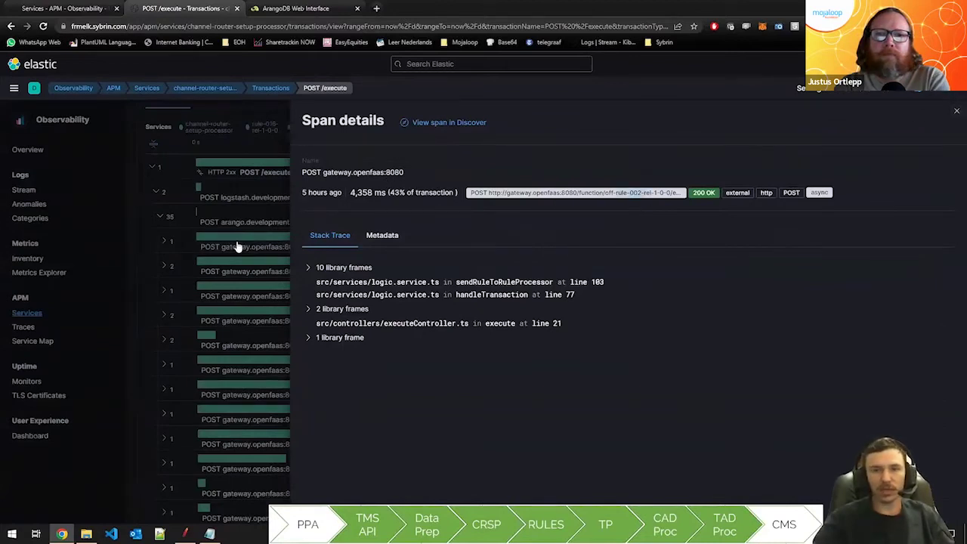
{"action": "left_click", "coordinate": [955, 112]}
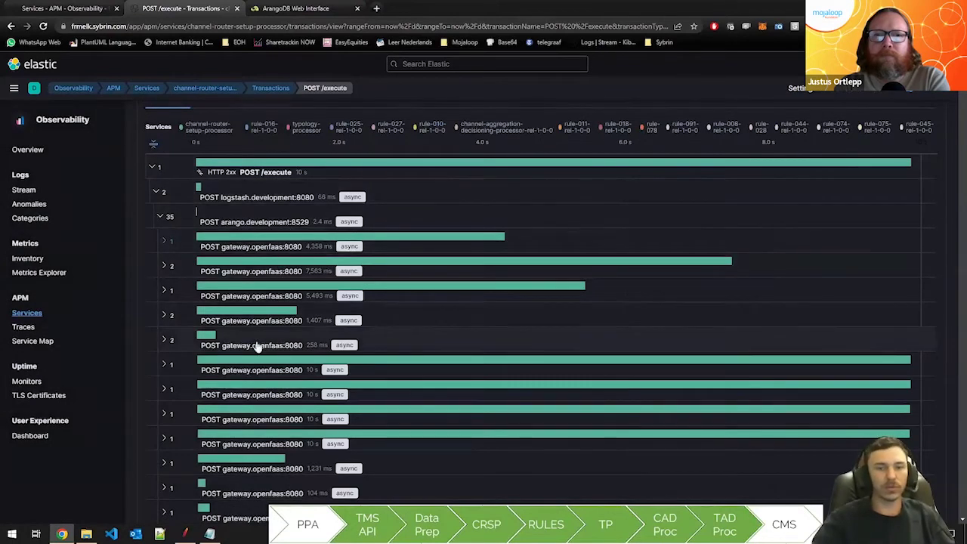
{"action": "scroll", "coordinate": [257, 346], "scroll_direction": "down", "scroll_amount": 1}
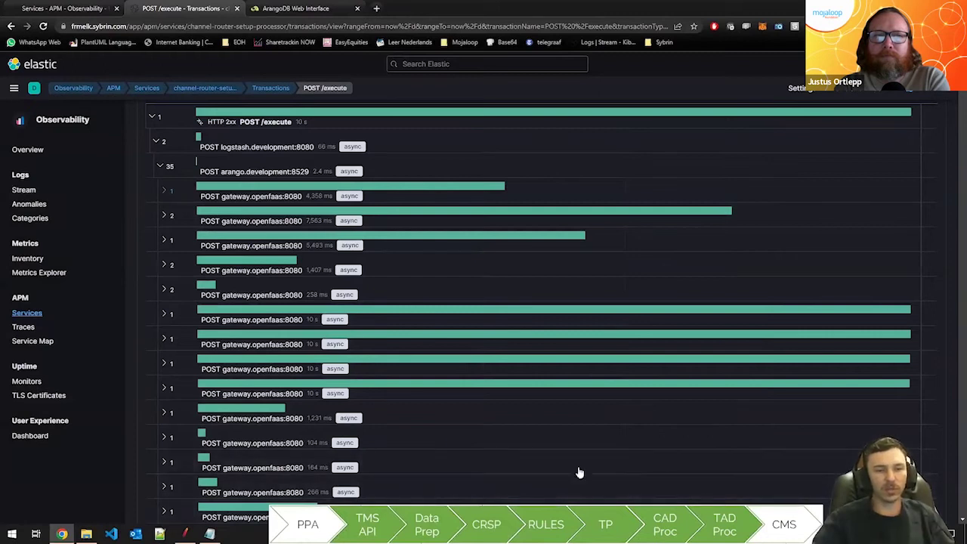
{"action": "scroll", "coordinate": [262, 249], "scroll_direction": "down", "scroll_amount": 5}
{"action": "scroll", "coordinate": [266, 290], "scroll_direction": "down", "scroll_amount": 4}
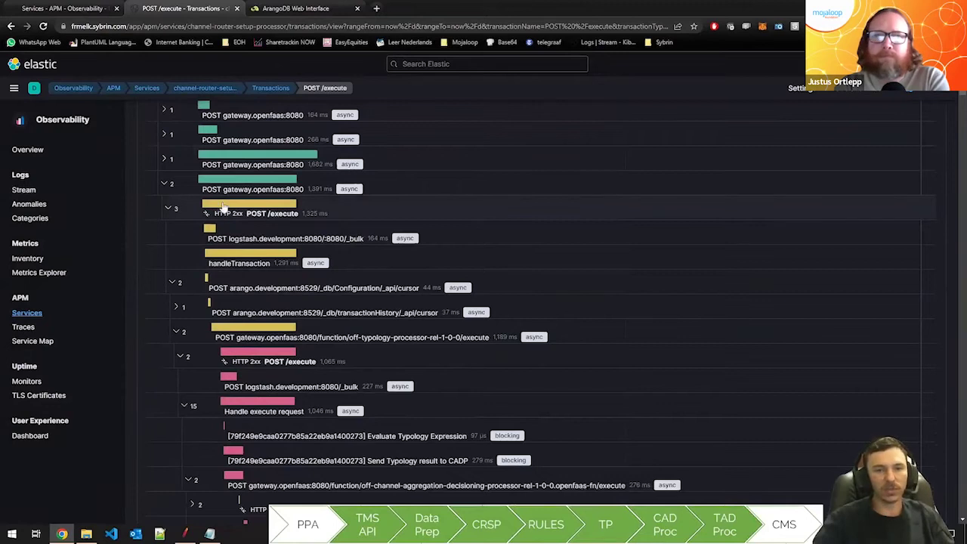
{"action": "scroll", "coordinate": [222, 207], "scroll_direction": "down", "scroll_amount": 1}
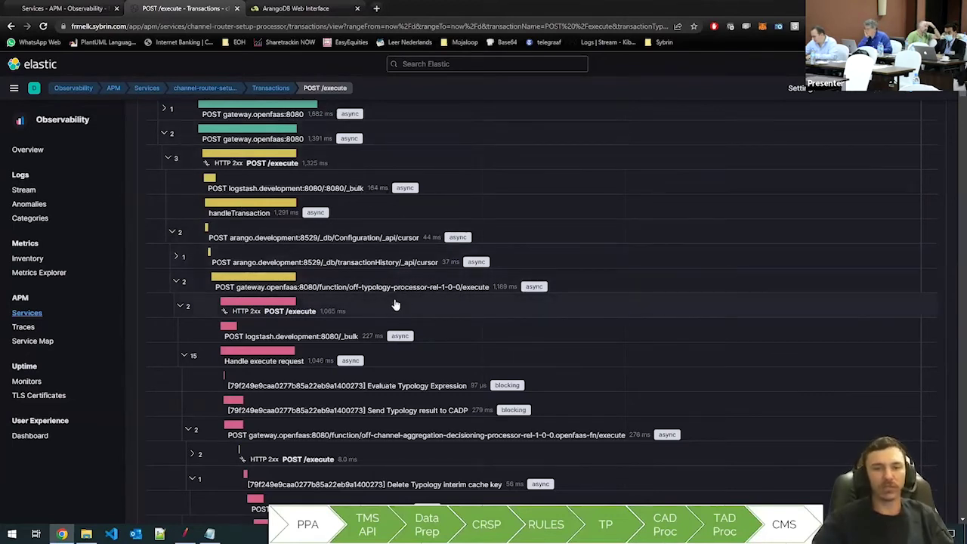
{"action": "scroll", "coordinate": [313, 340], "scroll_direction": "down", "scroll_amount": 1}
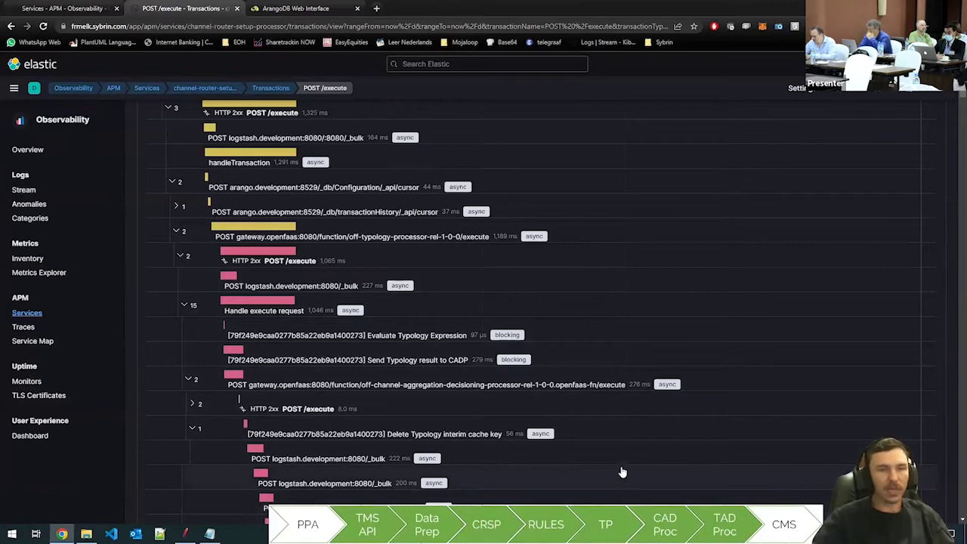
Step: Switch to the ArangoDB transaction document, collapse its transaction block, and examine the networkMap's messages, channels, typologies and rules
{"action": "left_click", "coordinate": [312, 8]}
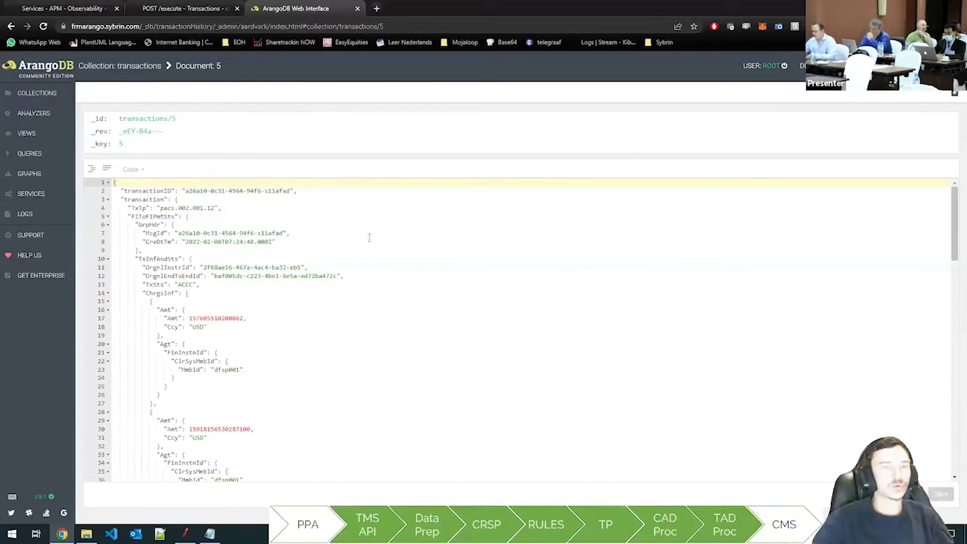
{"action": "left_click_drag", "start_coordinate": [117, 199], "coordinate": [182, 267]}
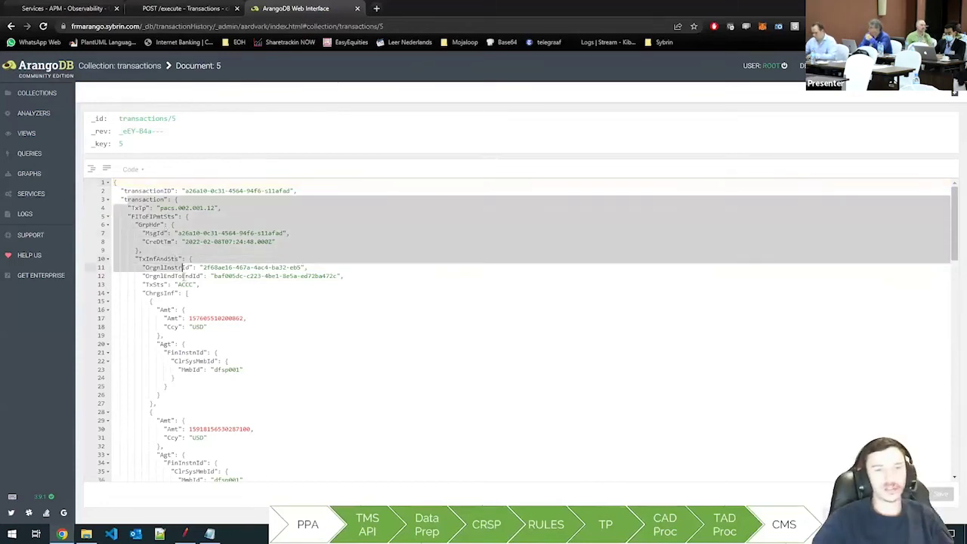
{"action": "left_click", "coordinate": [190, 191]}
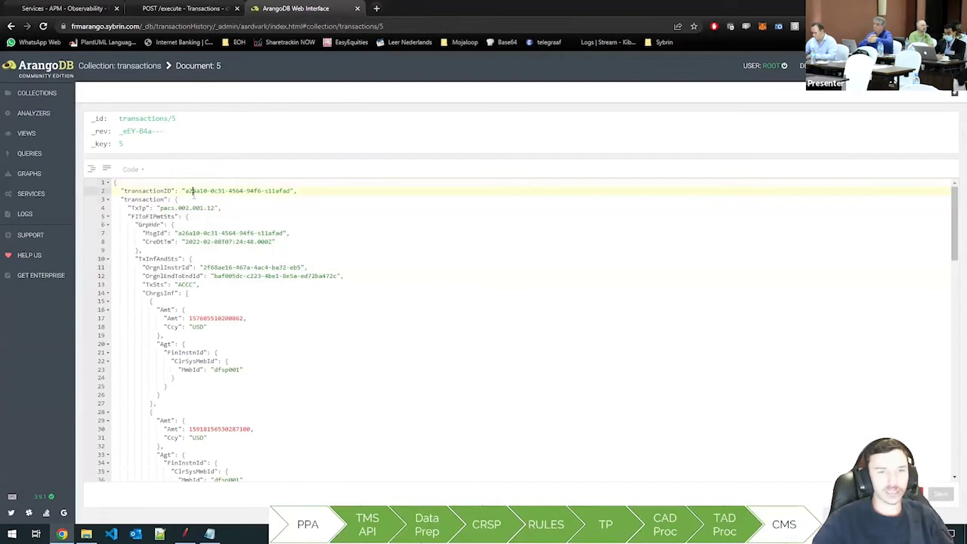
{"action": "left_click", "coordinate": [108, 200]}
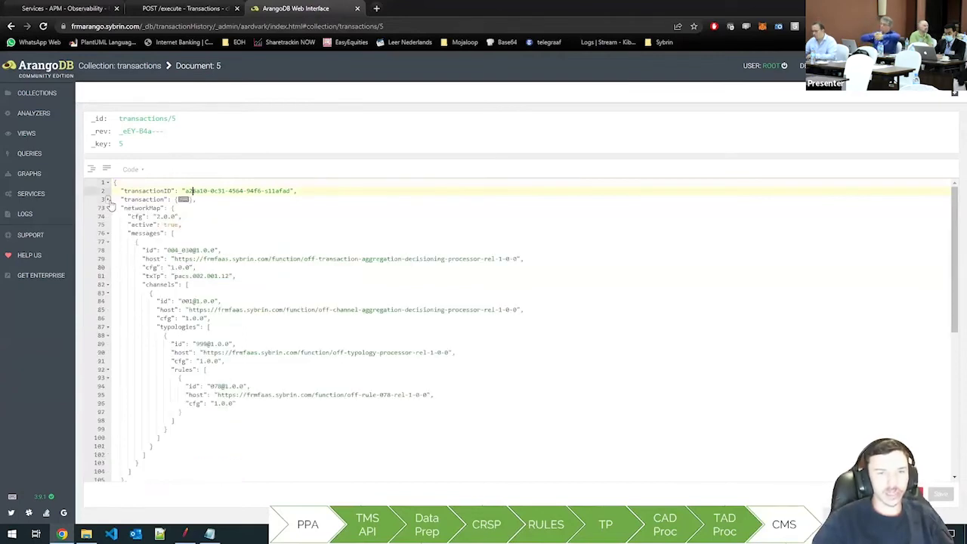
{"action": "left_click", "coordinate": [160, 250]}
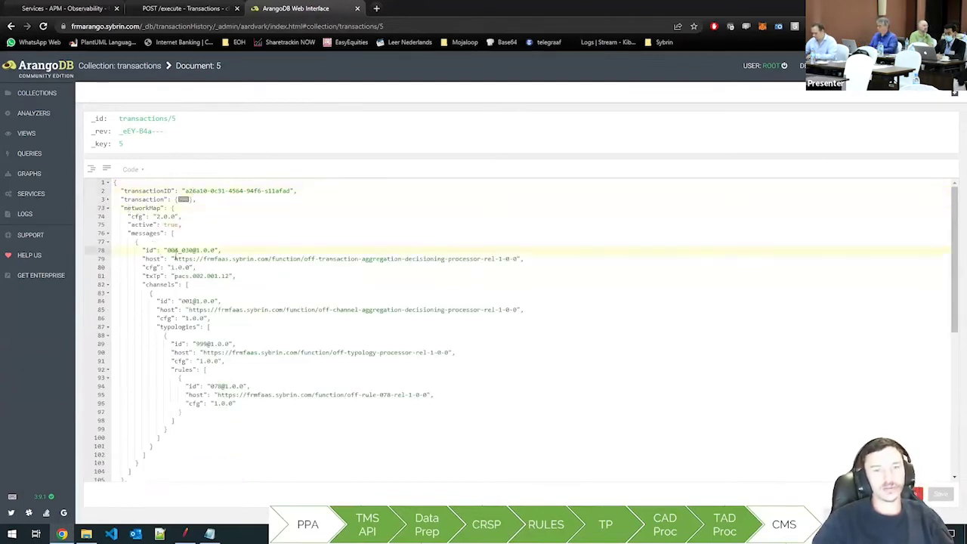
{"action": "left_click", "coordinate": [191, 284]}
{"action": "left_click", "coordinate": [212, 326]}
{"action": "left_click", "coordinate": [204, 370]}
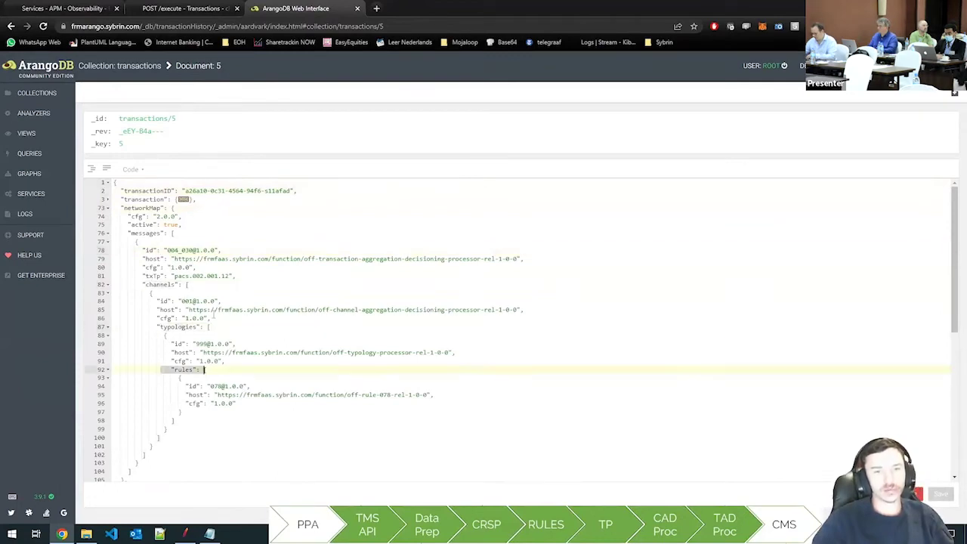
Step: Collapse the networkMap block and examine the report's status, timestamp and tadpResult identifiers
{"action": "left_click", "coordinate": [107, 208]}
{"action": "left_click", "coordinate": [124, 217]}
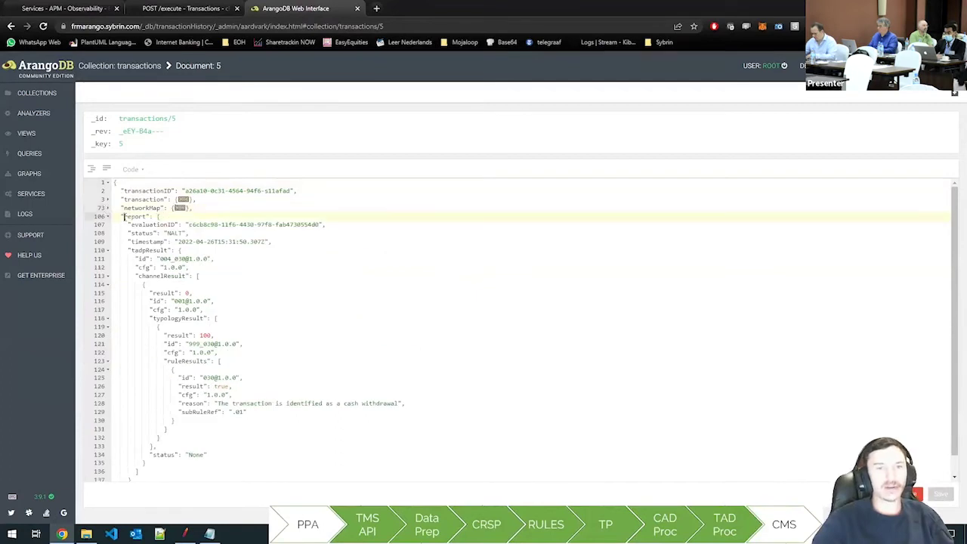
{"action": "double_click", "coordinate": [130, 217]}
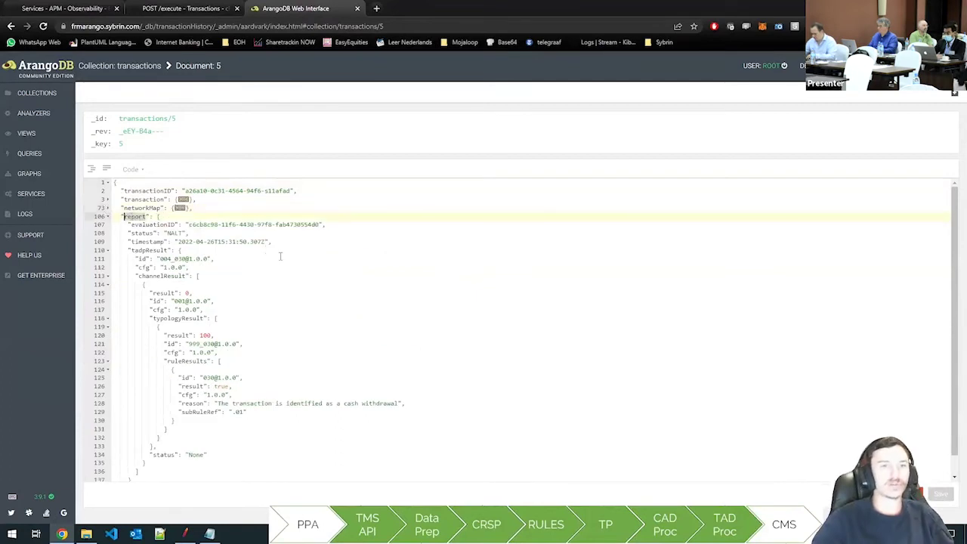
{"action": "left_click_drag", "start_coordinate": [189, 233], "coordinate": [114, 232]}
{"action": "triple_click", "coordinate": [125, 234]}
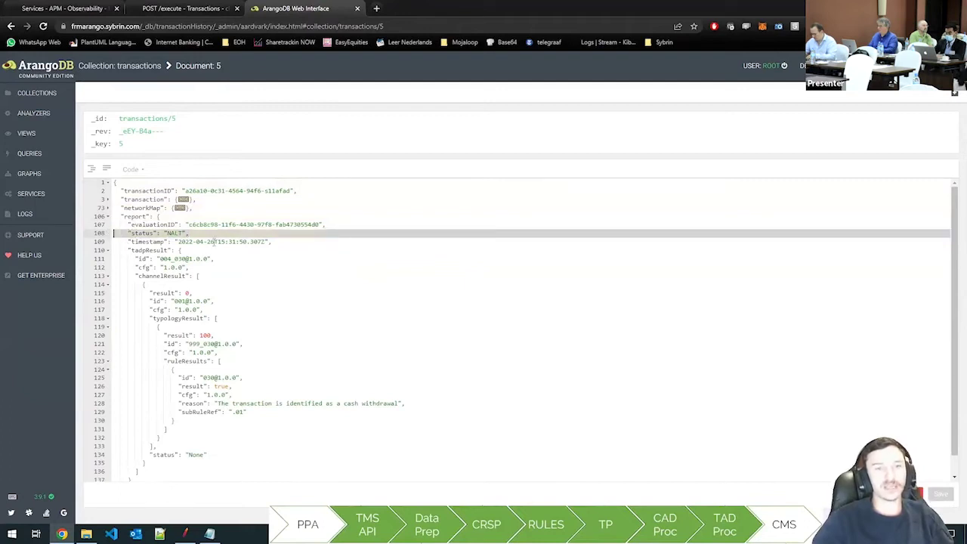
{"action": "triple_click", "coordinate": [214, 236]}
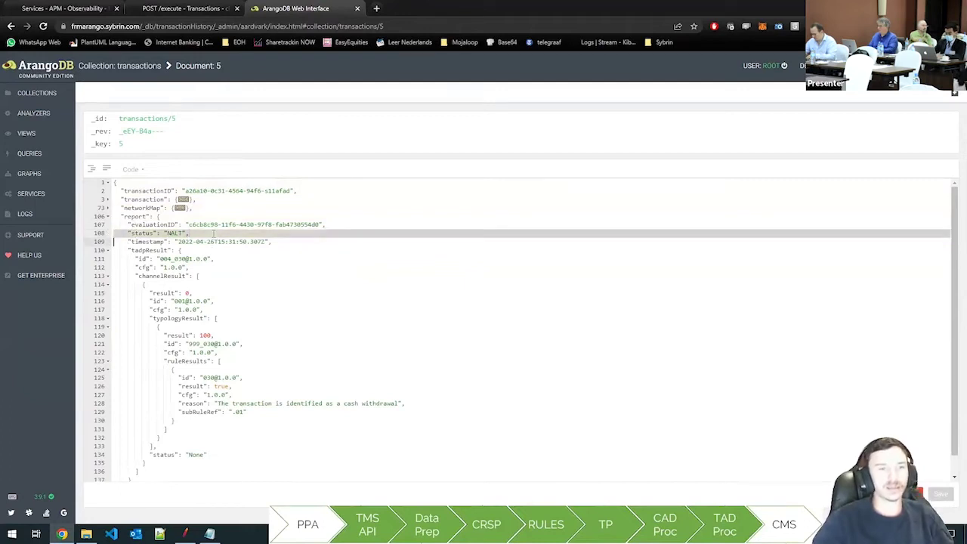
{"action": "left_click", "coordinate": [214, 234]}
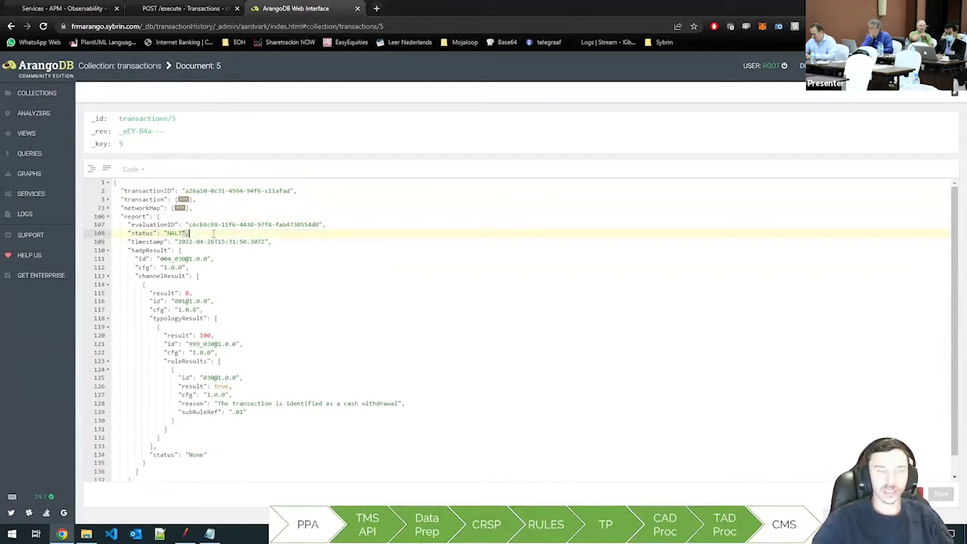
{"action": "double_click", "coordinate": [185, 244]}
{"action": "left_click", "coordinate": [187, 267]}
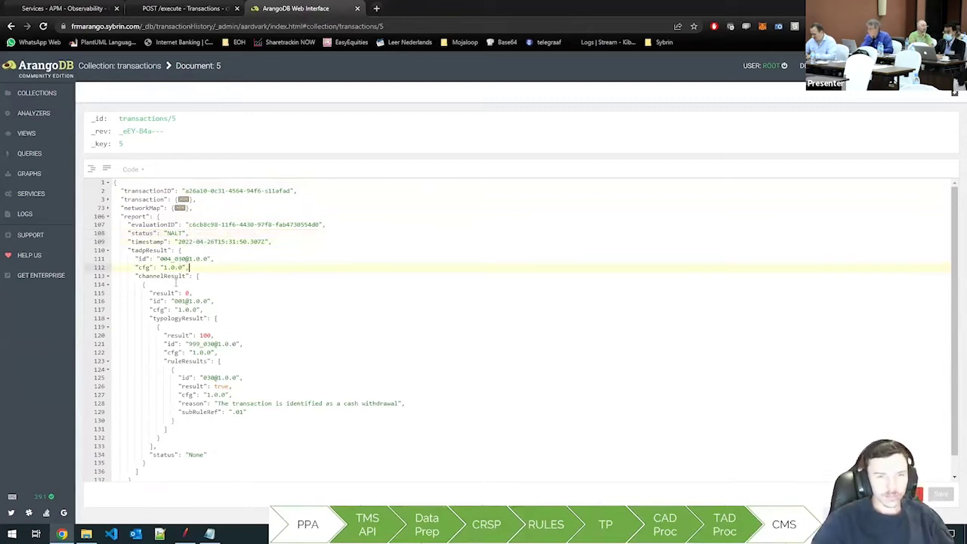
Step: Examine the report's channelResult and typologyResult scores and the reason given in ruleResults
{"action": "left_click_drag", "start_coordinate": [164, 294], "coordinate": [201, 293]}
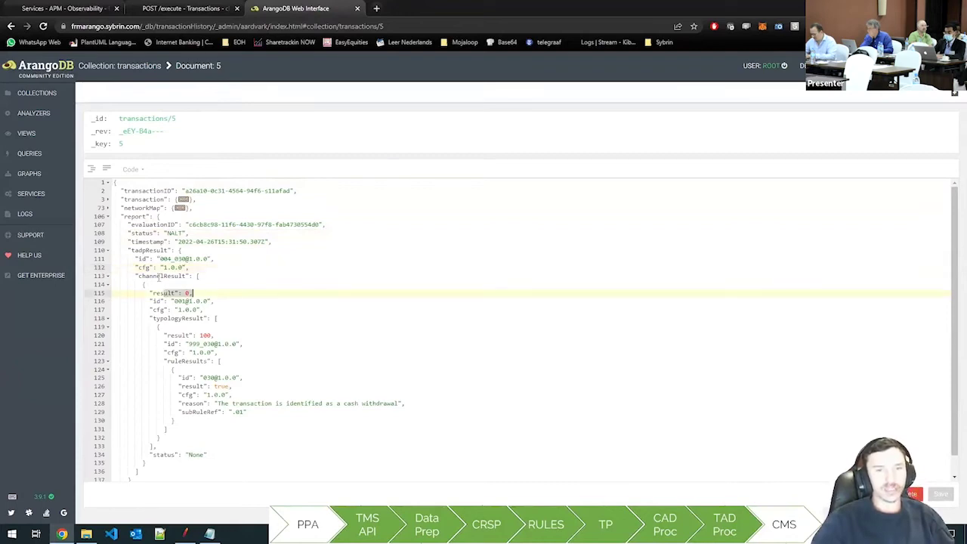
{"action": "double_click", "coordinate": [158, 277]}
{"action": "left_click", "coordinate": [198, 293]}
{"action": "left_click_drag", "start_coordinate": [205, 293], "coordinate": [216, 289]}
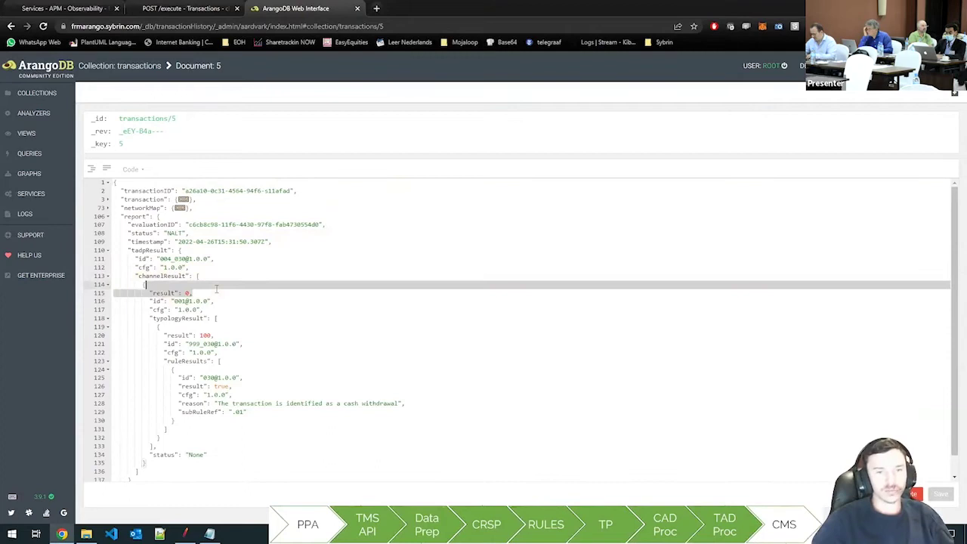
{"action": "double_click", "coordinate": [159, 318]}
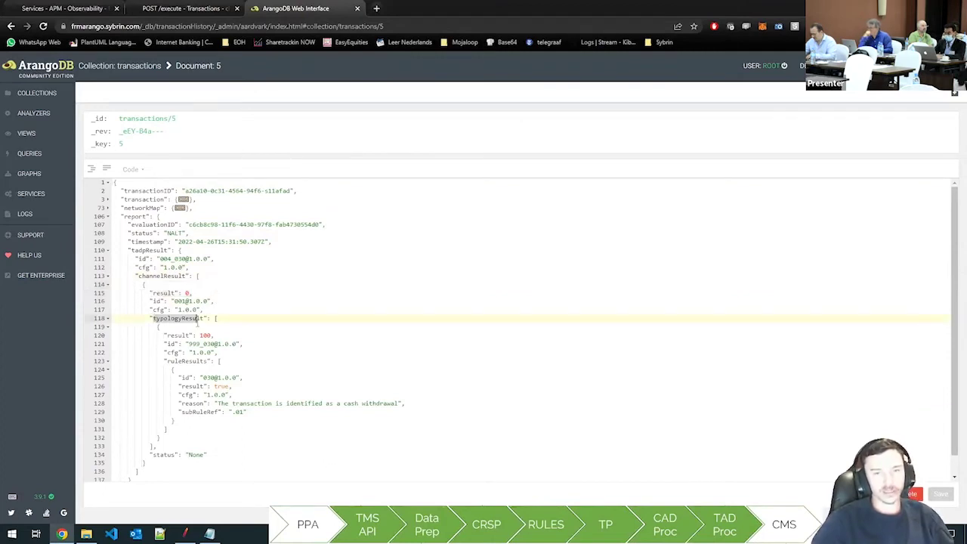
{"action": "left_click_drag", "start_coordinate": [163, 335], "coordinate": [227, 335]}
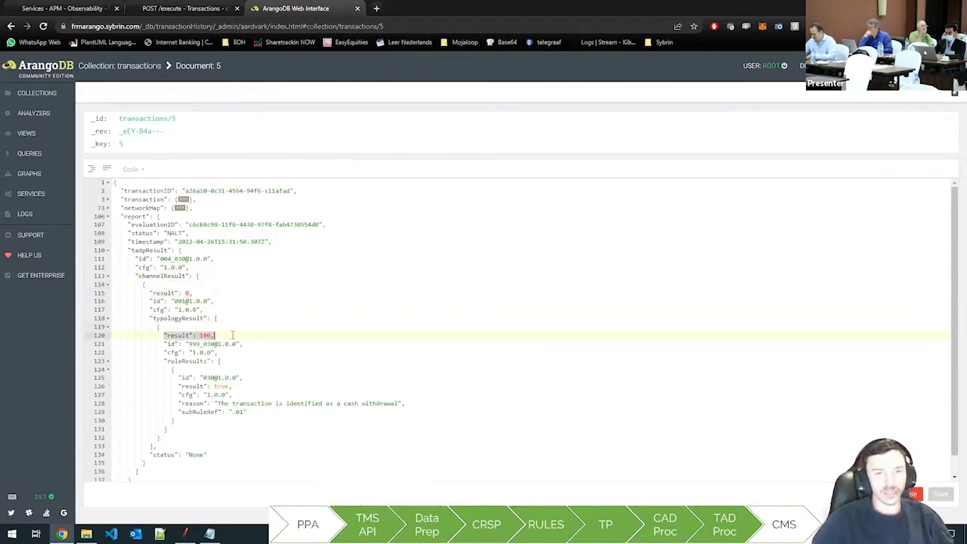
{"action": "left_click", "coordinate": [218, 370]}
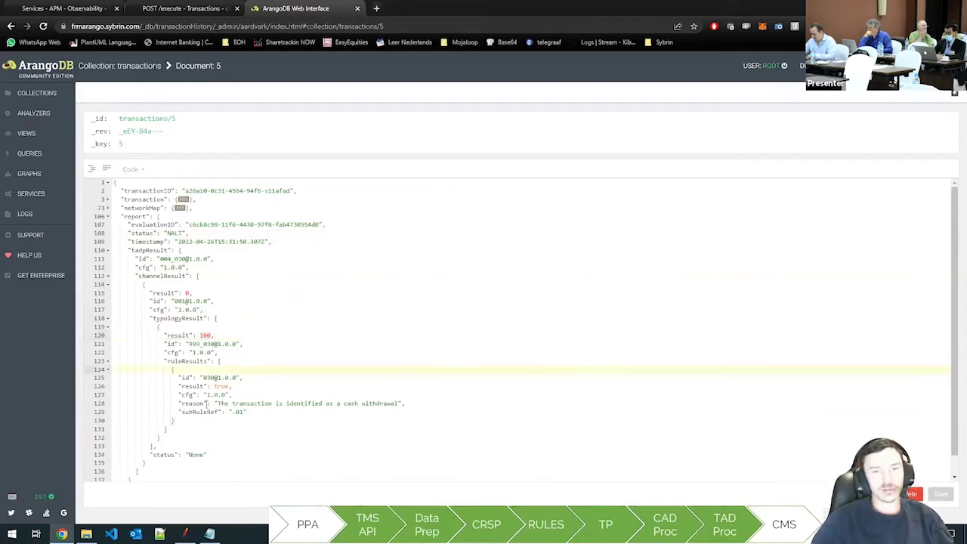
{"action": "left_click_drag", "start_coordinate": [217, 404], "coordinate": [400, 403]}
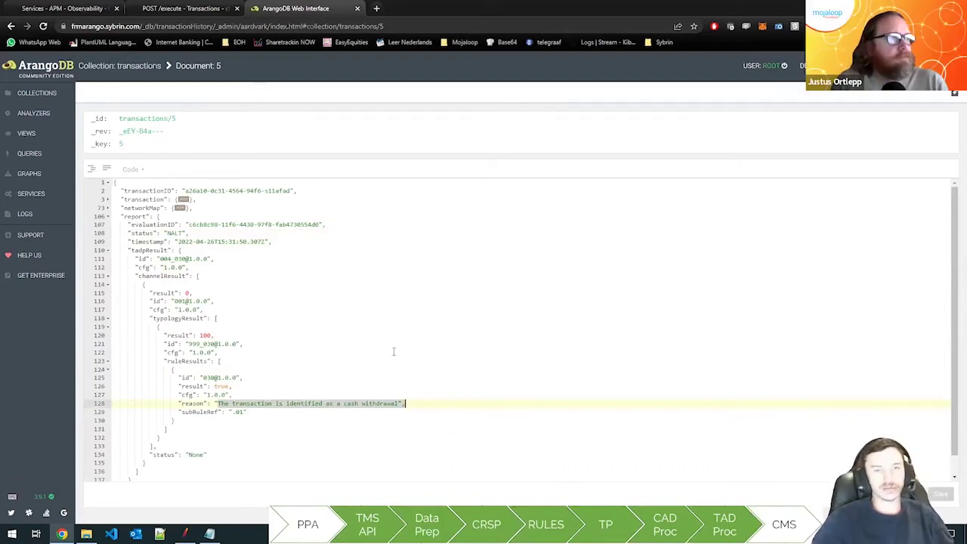
{"action": "double_click", "coordinate": [136, 216]}
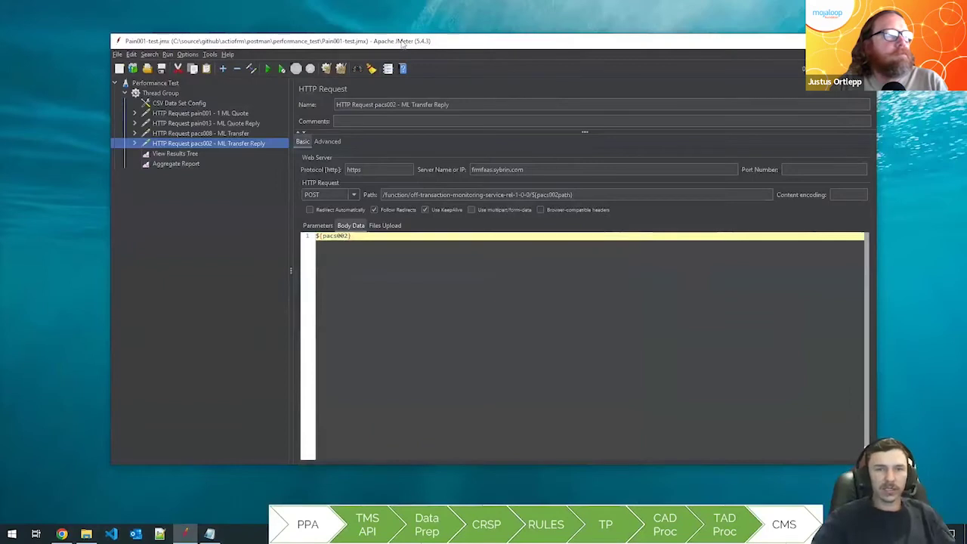
Step: Switch to JMeter and inspect the Performance Test plan and the Thread Group's number of threads
{"action": "left_click_drag", "start_coordinate": [402, 43], "coordinate": [395, 35]}
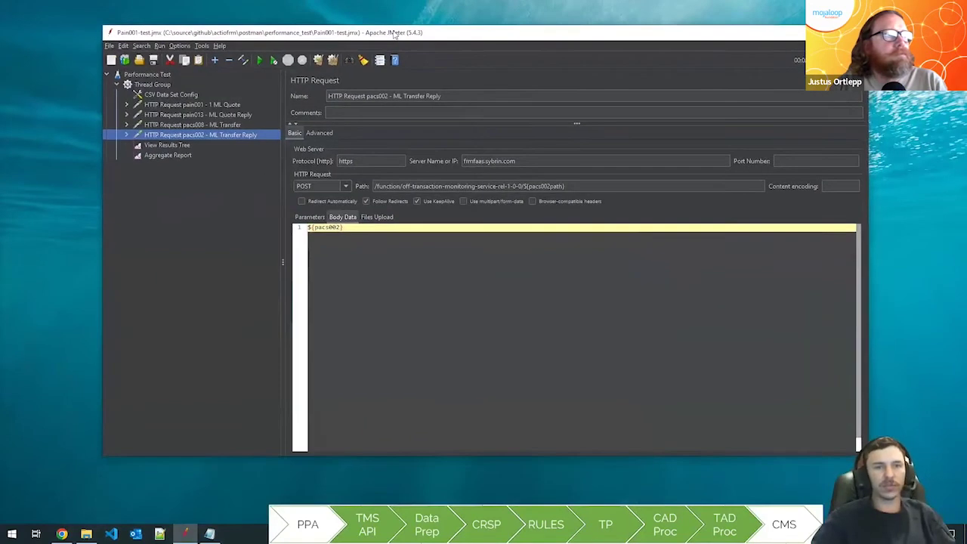
{"action": "left_click", "coordinate": [149, 76]}
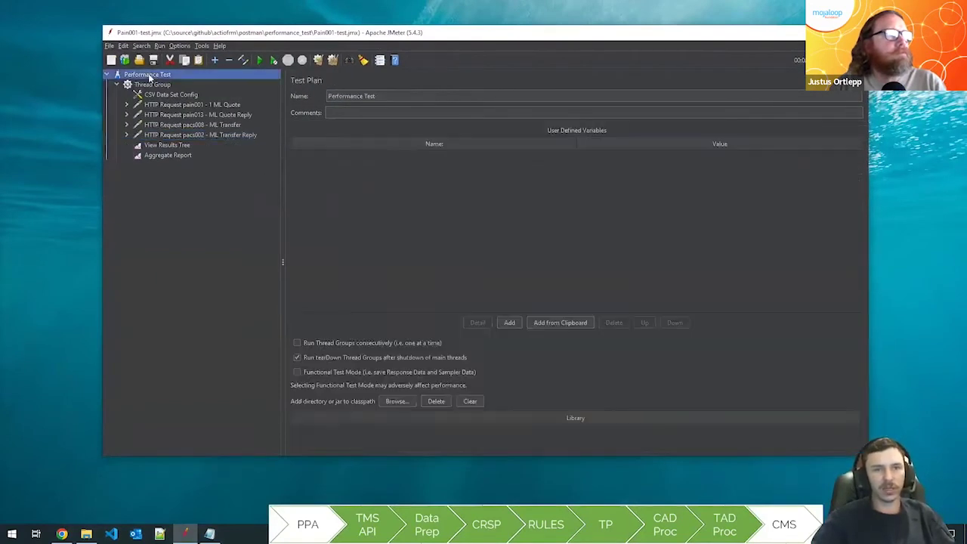
{"action": "left_click", "coordinate": [157, 85]}
{"action": "left_click_drag", "start_coordinate": [261, 36], "coordinate": [256, 56]}
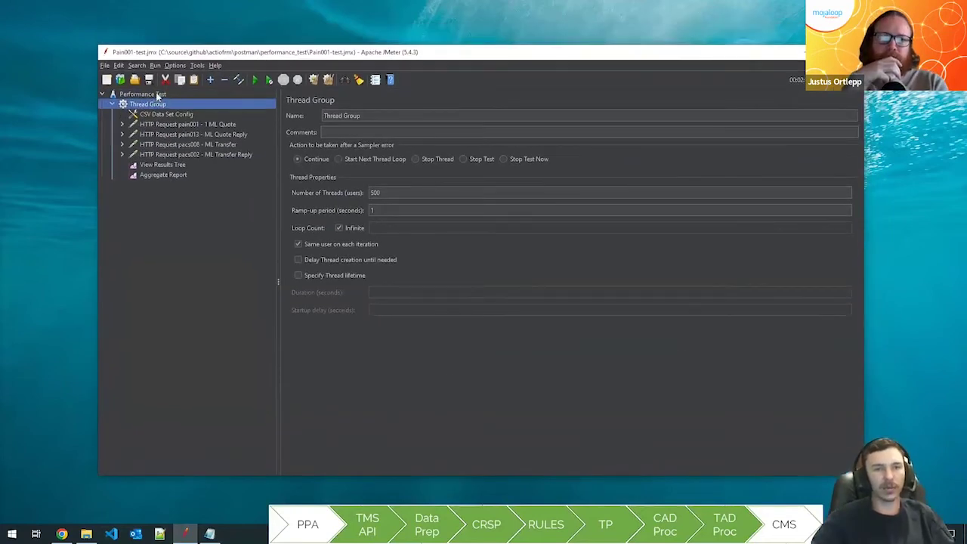
{"action": "double_click", "coordinate": [152, 94]}
{"action": "double_click", "coordinate": [145, 95]}
{"action": "left_click", "coordinate": [146, 105]}
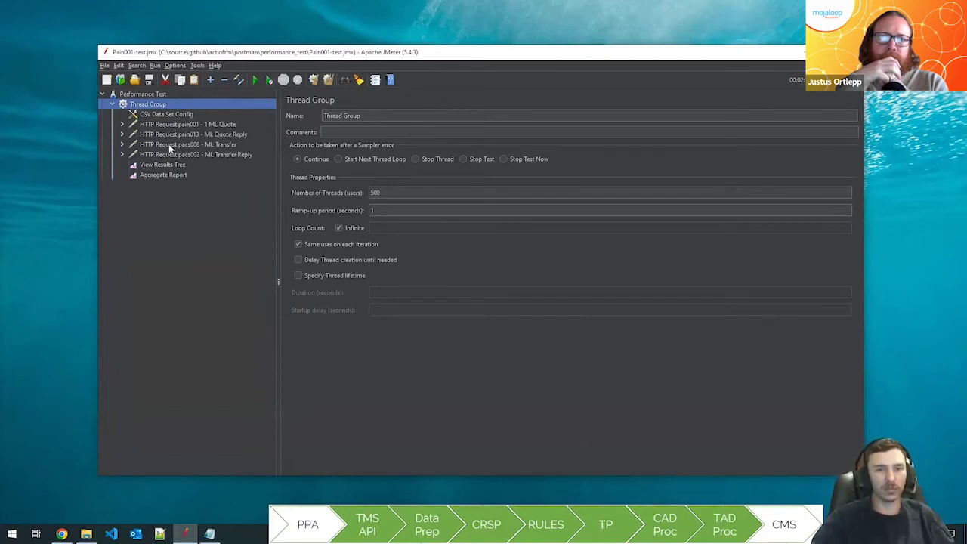
{"action": "left_click", "coordinate": [392, 193]}
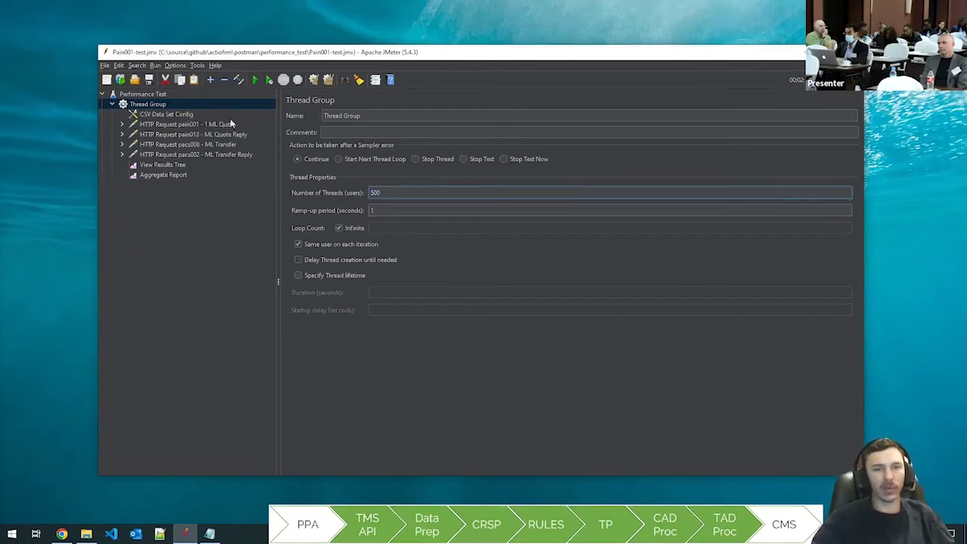
Step: Review the CSV Data Set Config and the pain001, pain013, pacs008 and pacs002 HTTP requests that use its data
{"action": "left_click", "coordinate": [169, 114]}
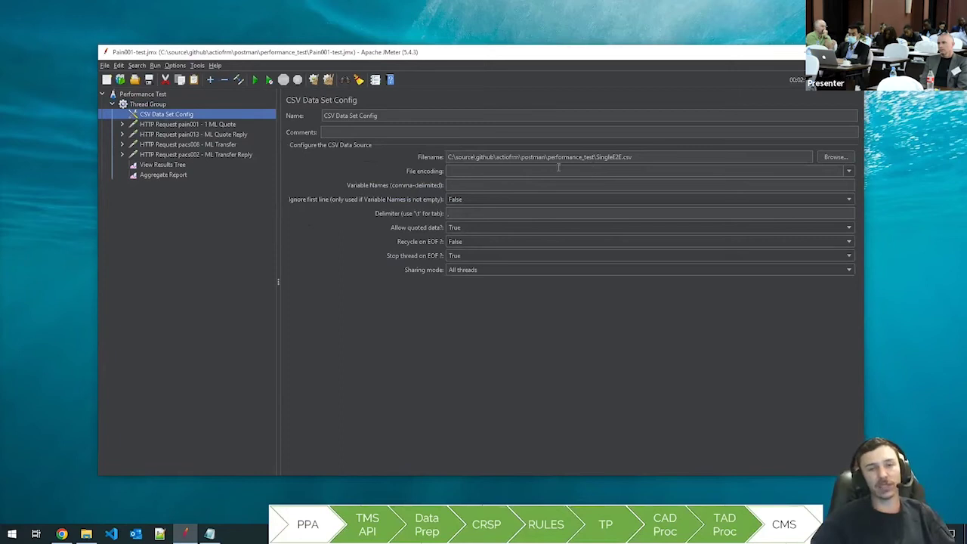
{"action": "left_click", "coordinate": [206, 123]}
{"action": "left_click", "coordinate": [202, 134]}
{"action": "left_click", "coordinate": [198, 147]}
{"action": "left_click", "coordinate": [203, 155]}
{"action": "left_click", "coordinate": [215, 125]}
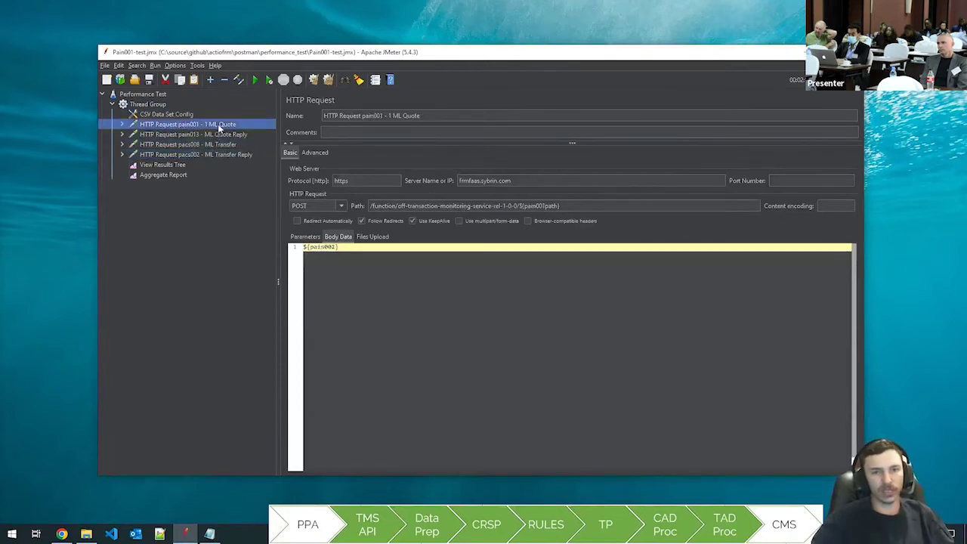
Step: Recheck the CSV Data Set Config's source file settings against the pain001 ML Quote request's path and body variables
{"action": "left_click", "coordinate": [205, 117]}
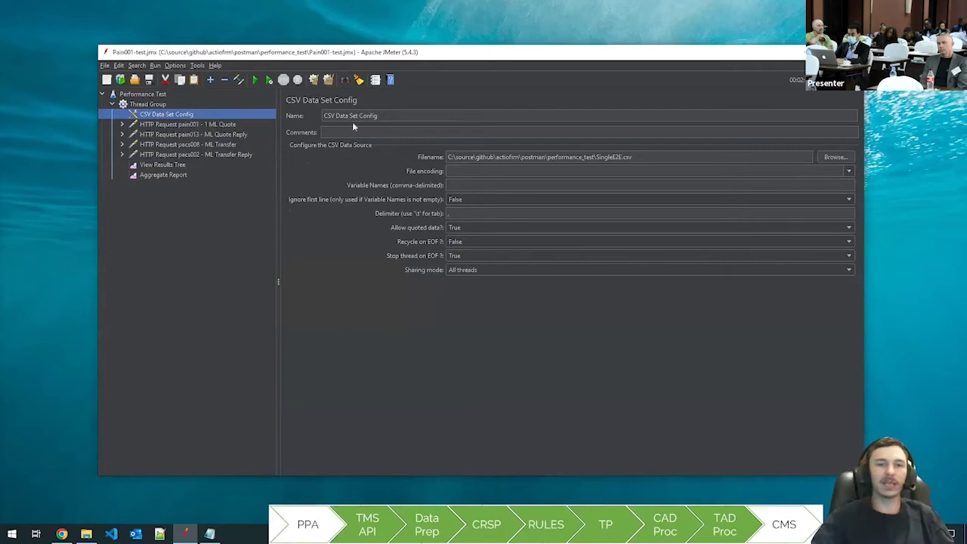
{"action": "left_click", "coordinate": [172, 105]}
{"action": "left_click", "coordinate": [172, 113]}
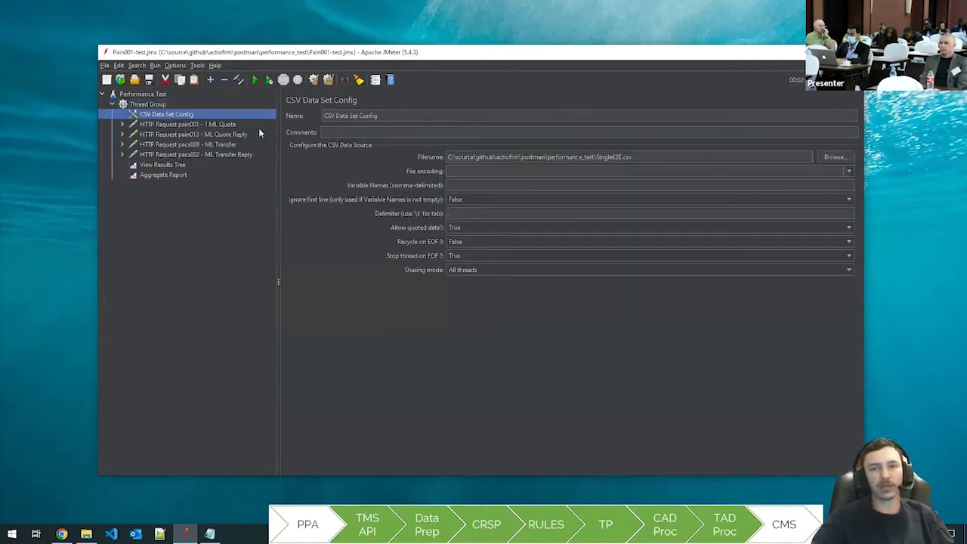
{"action": "left_click", "coordinate": [198, 126]}
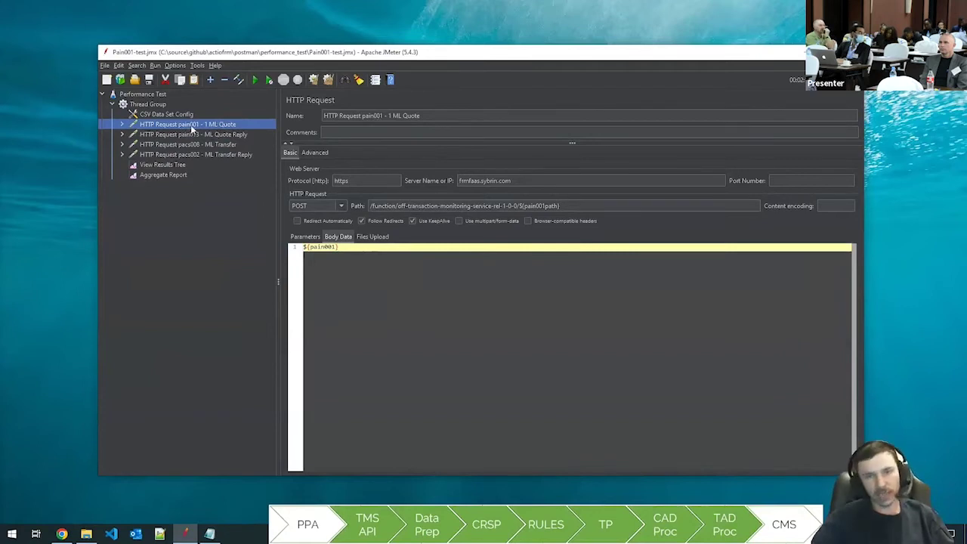
Step: Review the transaction monitoring service path in the pain001 request and the ML Quote Reply name of the pain013 request
{"action": "left_click_drag", "start_coordinate": [409, 206], "coordinate": [509, 205]}
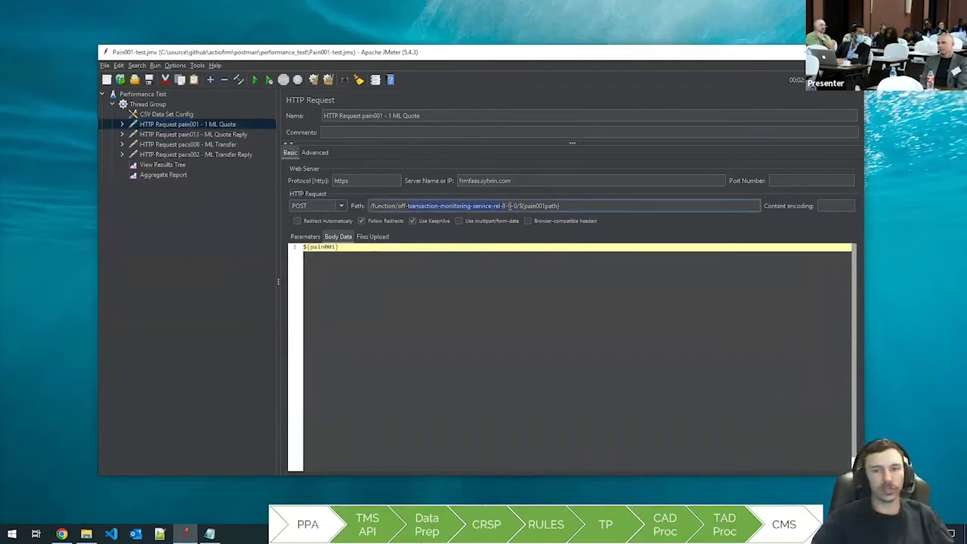
{"action": "left_click", "coordinate": [200, 126]}
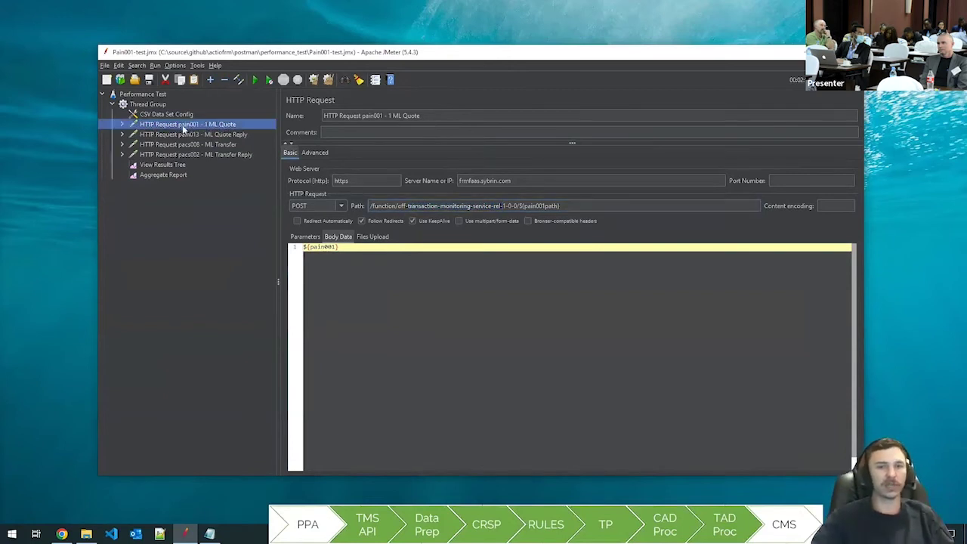
{"action": "left_click", "coordinate": [200, 134]}
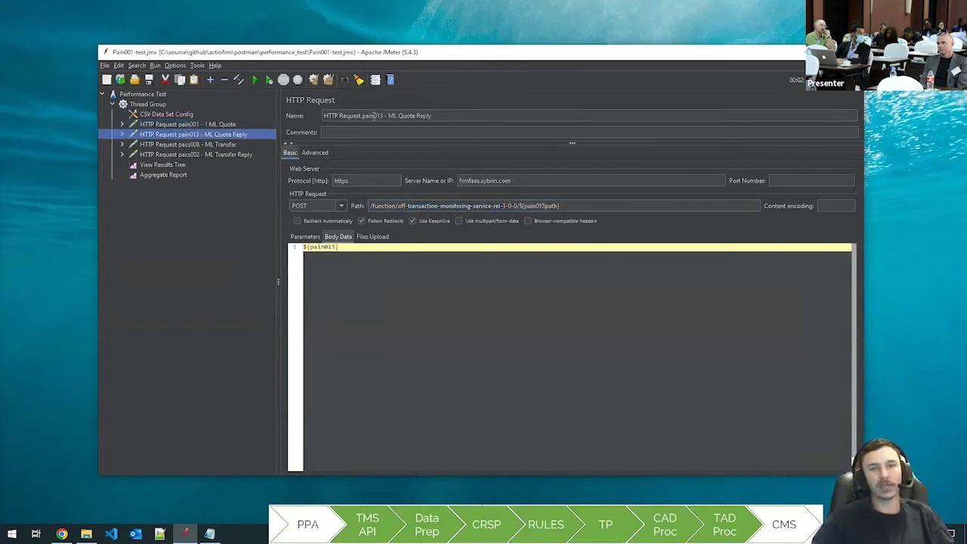
{"action": "left_click_drag", "start_coordinate": [395, 117], "coordinate": [450, 119]}
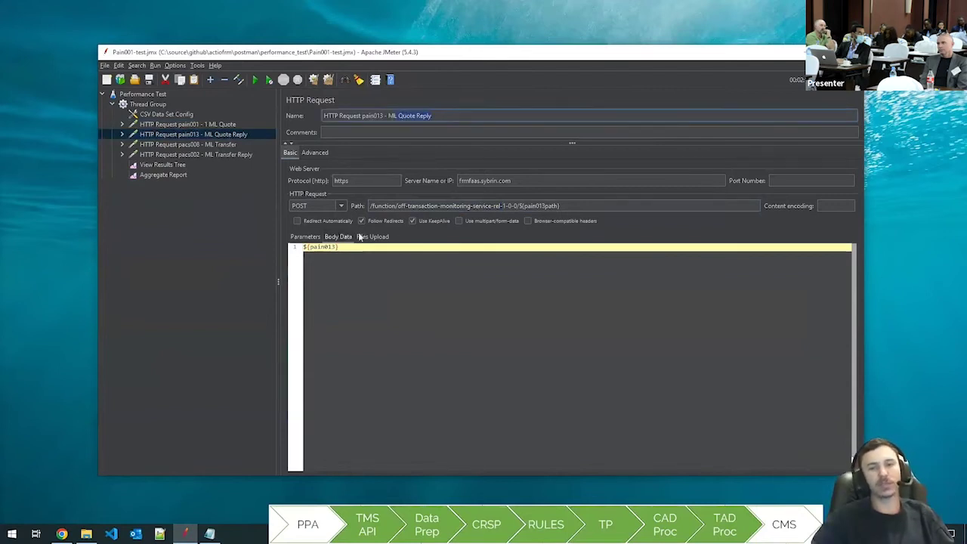
Step: Inspect the pacs002 ML Transfer Reply request and the variable in its body data
{"action": "left_click", "coordinate": [201, 155]}
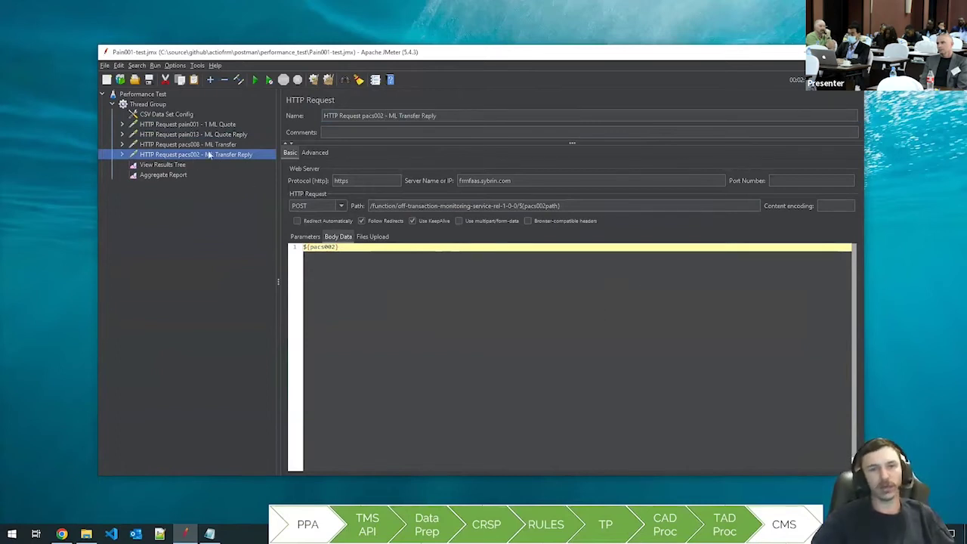
{"action": "left_click", "coordinate": [360, 247]}
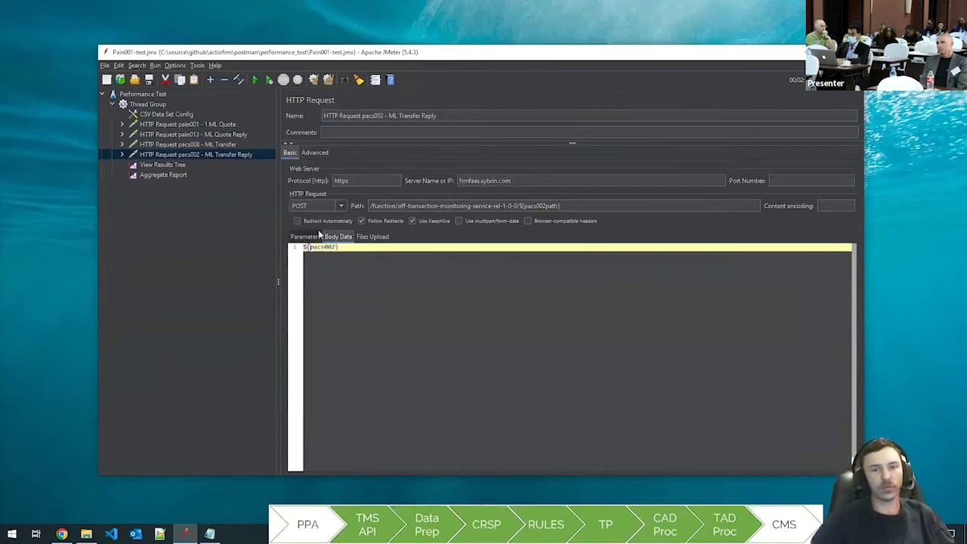
{"action": "left_click", "coordinate": [214, 155]}
{"action": "left_click_drag", "start_coordinate": [205, 121], "coordinate": [205, 157]}
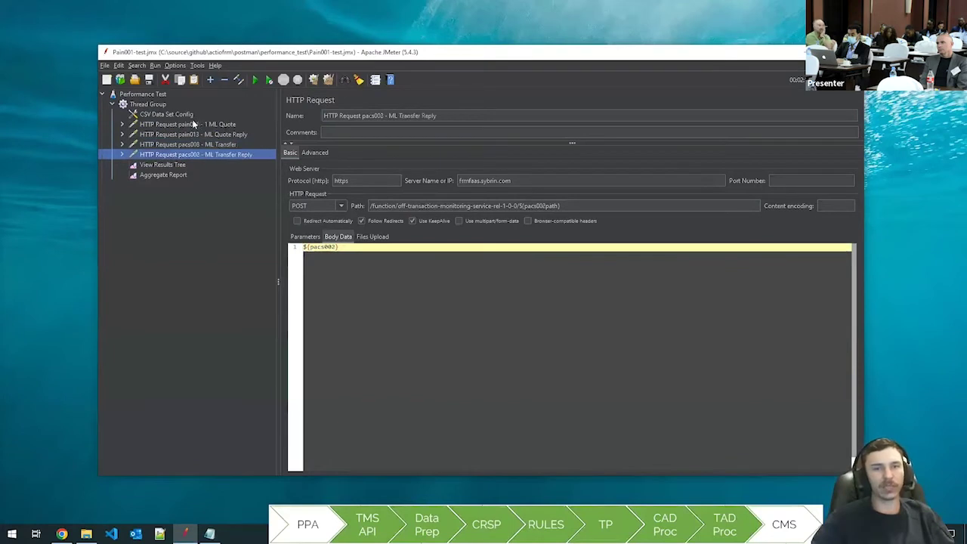
Step: Go through the requests from pain001 to pacs002, then return through pacs008 ML Transfer to pain001 ML Quote
{"action": "left_click", "coordinate": [202, 123]}
{"action": "key", "text": "Down"}
{"action": "key", "text": "Down"}
{"action": "key", "text": "Down"}
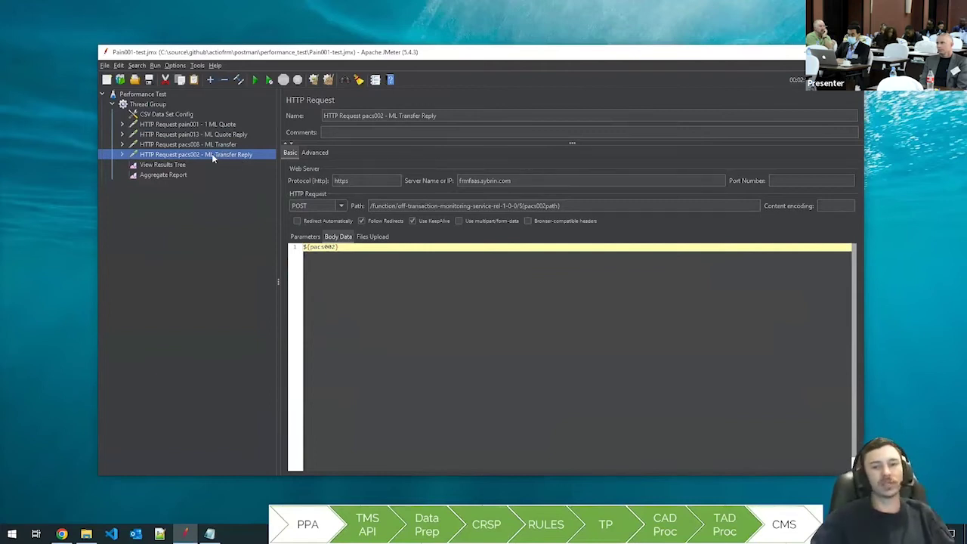
{"action": "left_click", "coordinate": [202, 145]}
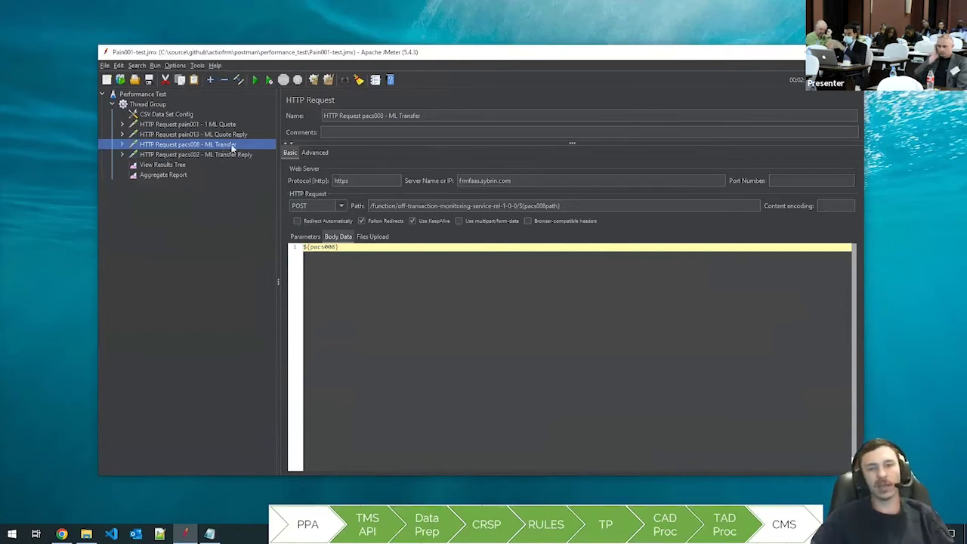
{"action": "left_click", "coordinate": [226, 125]}
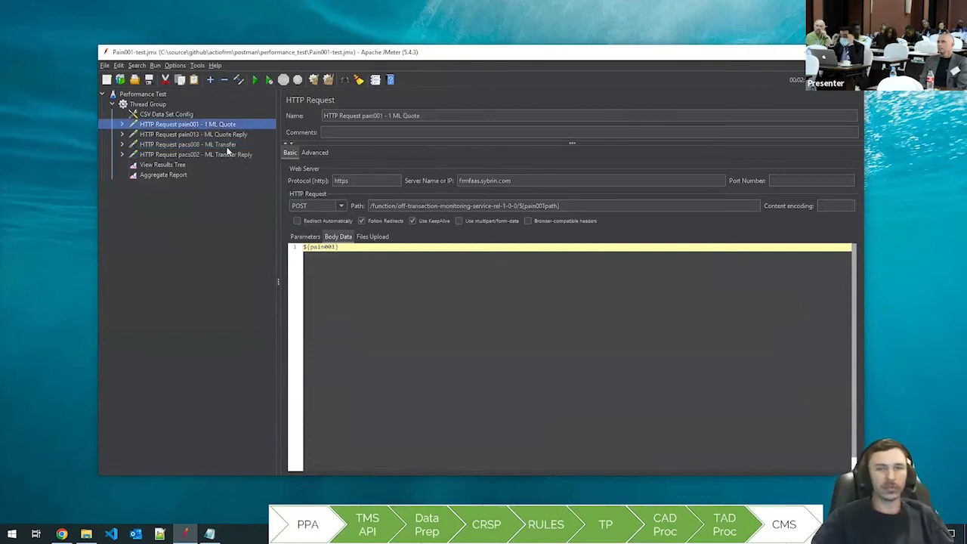
Step: Compare the four HTTP requests again in sending order, finishing on the pacs002 ML Transfer Reply
{"action": "left_click", "coordinate": [227, 153]}
{"action": "left_click", "coordinate": [219, 133]}
{"action": "left_click", "coordinate": [218, 144]}
{"action": "left_click", "coordinate": [218, 155]}
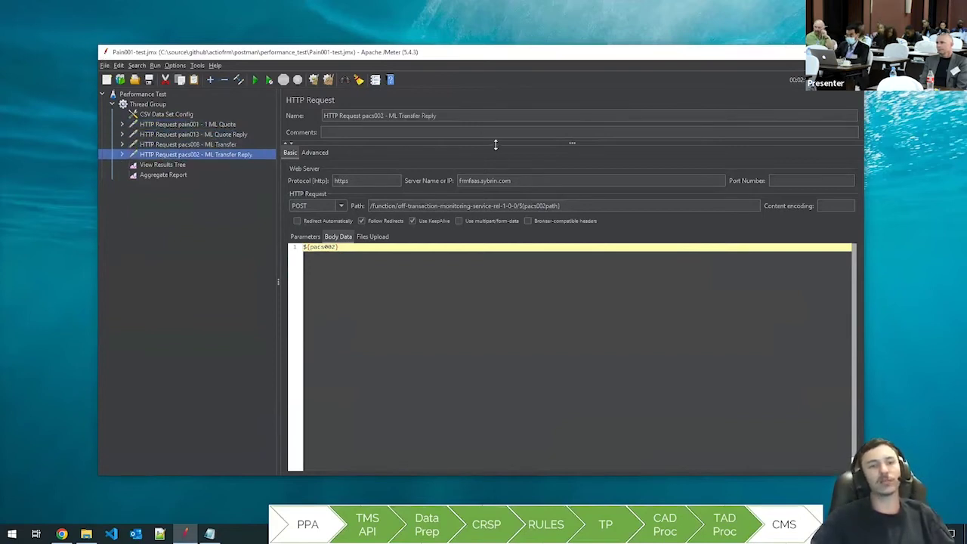
{"action": "left_click", "coordinate": [210, 126]}
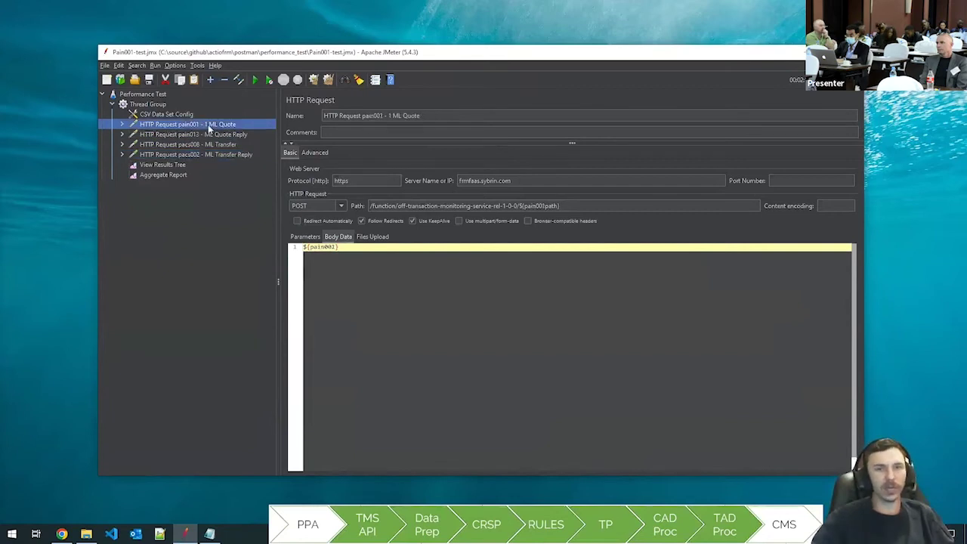
{"action": "left_click", "coordinate": [190, 155]}
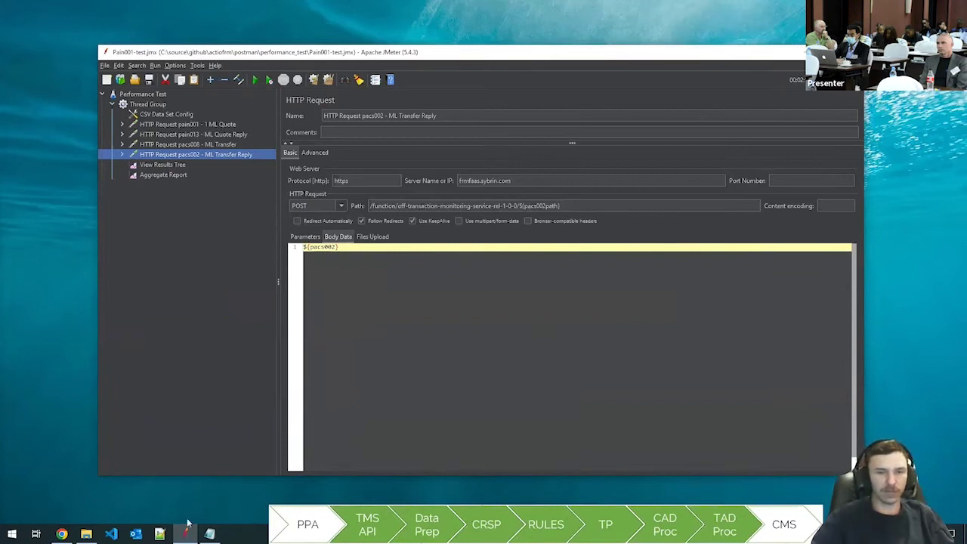
Step: Switch to Summary.txt in Notepad and examine the performance test's start and end times
{"action": "left_click", "coordinate": [210, 533]}
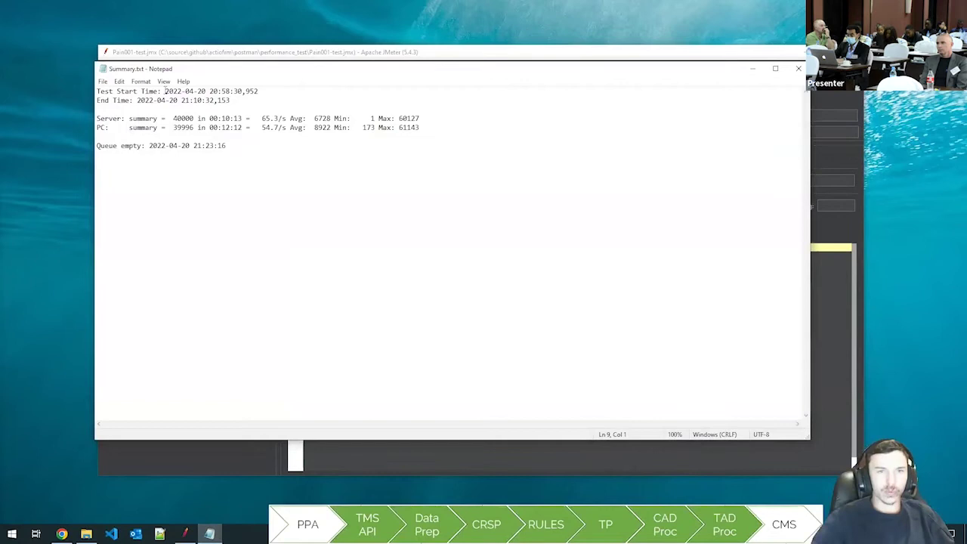
{"action": "left_click_drag", "start_coordinate": [210, 91], "coordinate": [243, 92]}
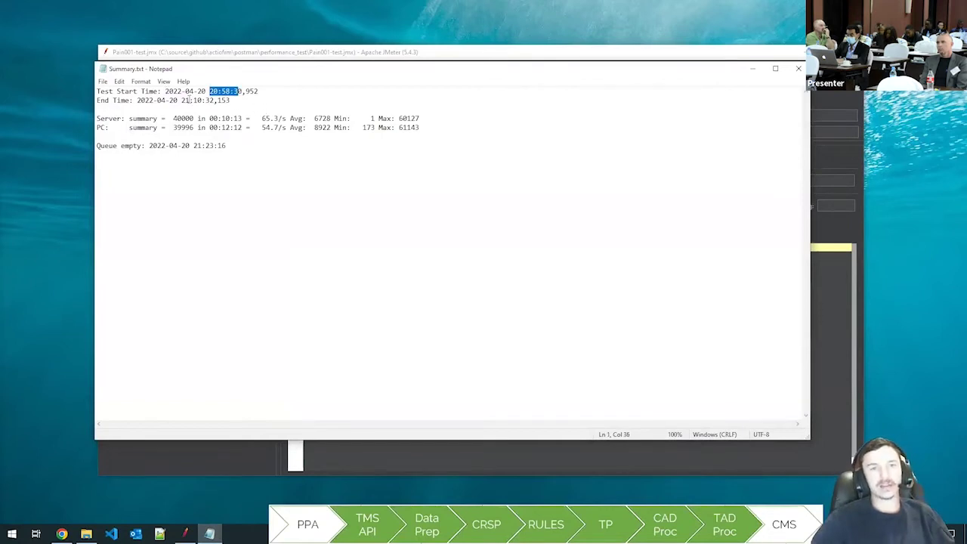
{"action": "left_click_drag", "start_coordinate": [180, 100], "coordinate": [80, 88]}
{"action": "left_click_drag", "start_coordinate": [254, 96], "coordinate": [90, 89]}
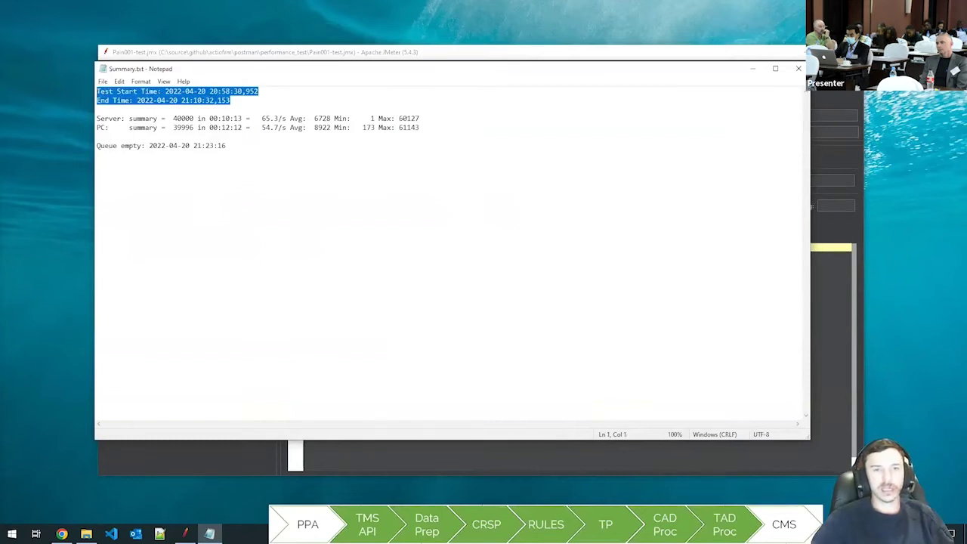
{"action": "left_click", "coordinate": [255, 106]}
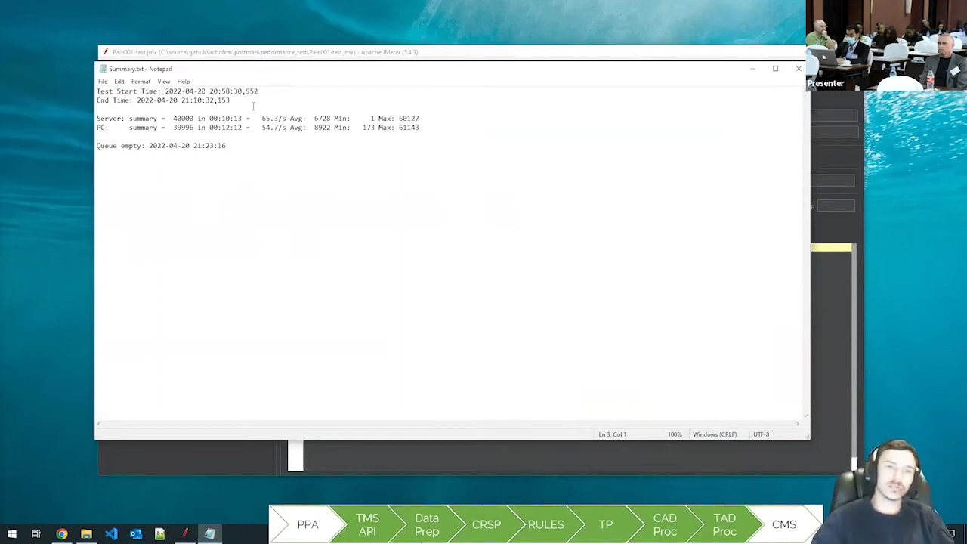
Step: Examine the Server summary line, including its request total, duration, average and minimum response time
{"action": "left_click_drag", "start_coordinate": [252, 102], "coordinate": [162, 128]}
{"action": "left_click_drag", "start_coordinate": [97, 119], "coordinate": [459, 119]}
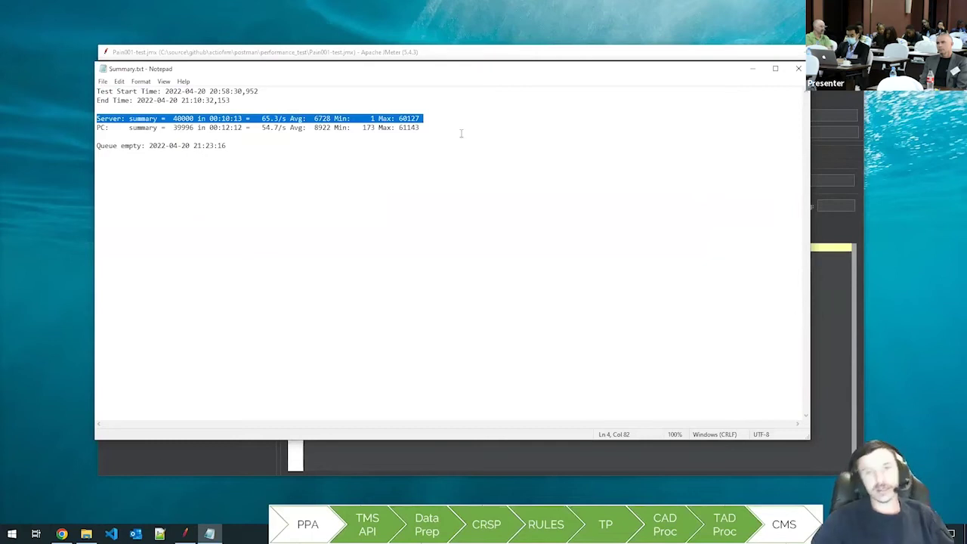
{"action": "left_click", "coordinate": [429, 118]}
{"action": "double_click", "coordinate": [429, 118]}
{"action": "left_click_drag", "start_coordinate": [97, 119], "coordinate": [435, 123]}
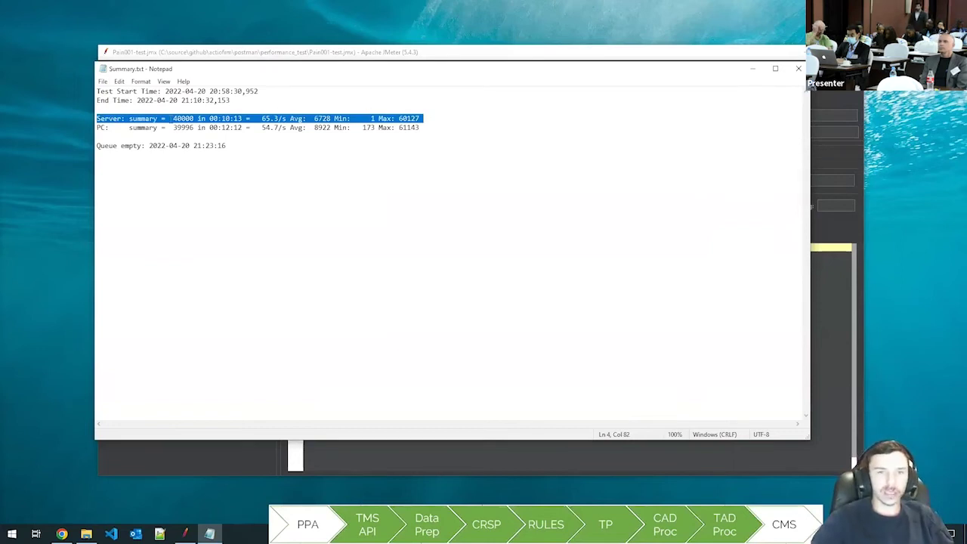
{"action": "left_click", "coordinate": [291, 119]}
{"action": "left_click_drag", "start_coordinate": [331, 119], "coordinate": [373, 120]}
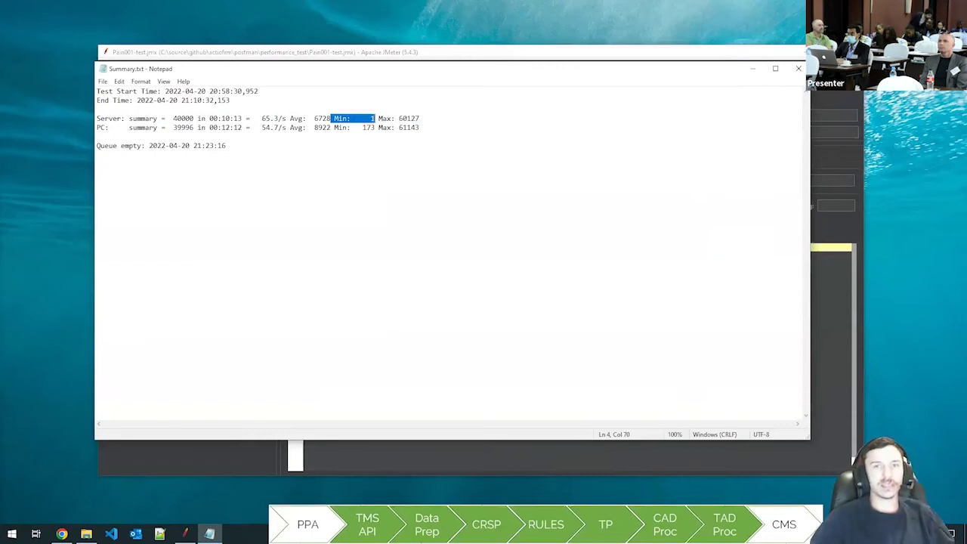
Step: Compare the minimum response time in the PC summary line with the Server summary
{"action": "left_click_drag", "start_coordinate": [94, 127], "coordinate": [113, 128]}
{"action": "left_click_drag", "start_coordinate": [363, 128], "coordinate": [381, 129]}
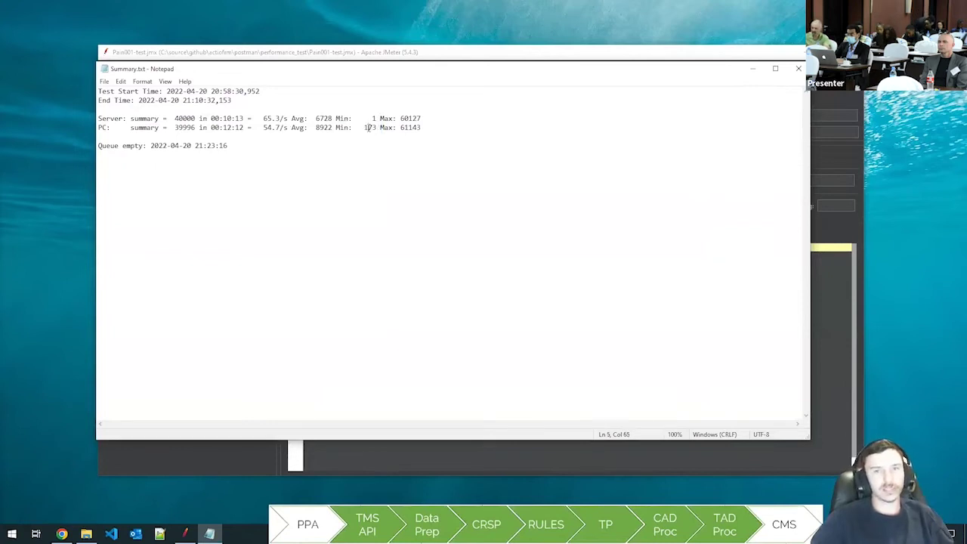
{"action": "left_click_drag", "start_coordinate": [336, 127], "coordinate": [380, 128]}
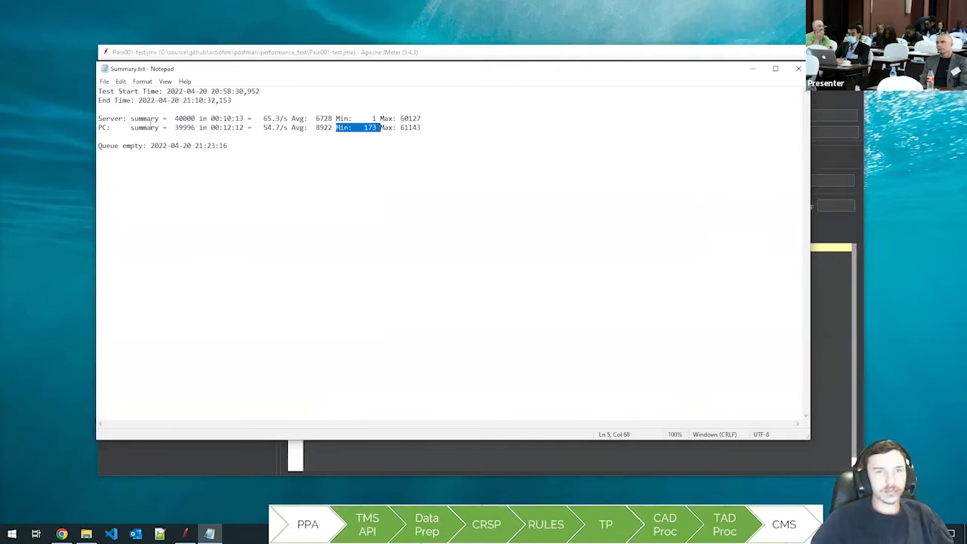
{"action": "left_click", "coordinate": [176, 118]}
{"action": "left_click_drag", "start_coordinate": [335, 128], "coordinate": [377, 128]}
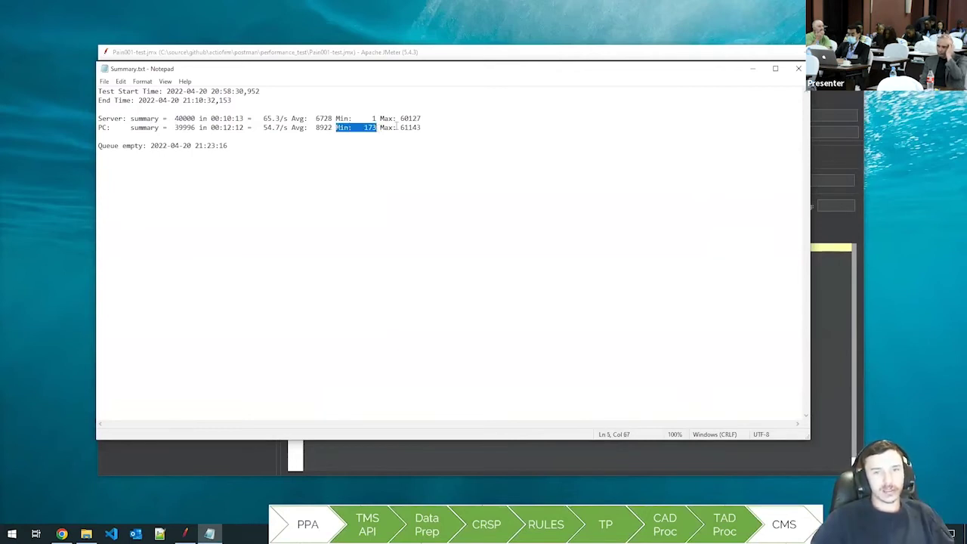
{"action": "left_click", "coordinate": [175, 119]}
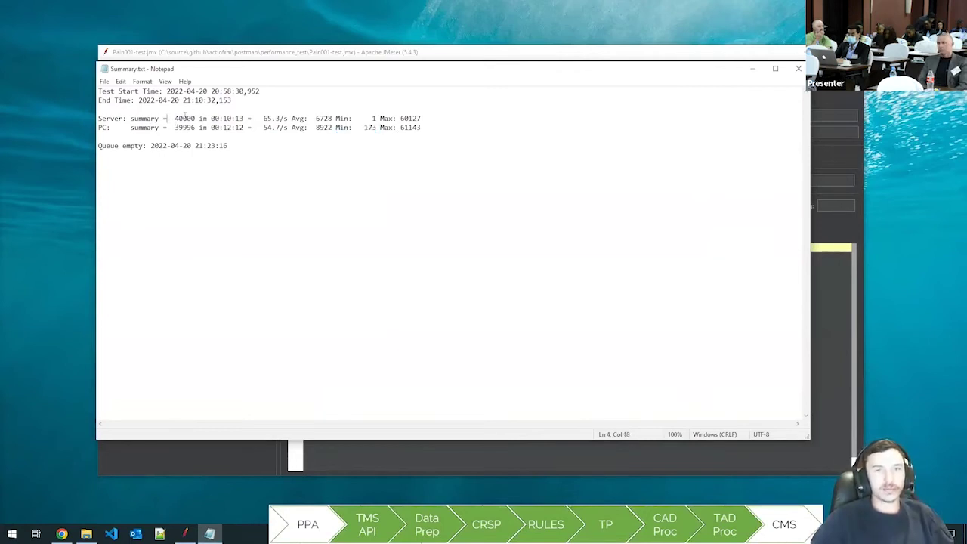
Step: Read the Server summary's throughput per second and average response time
{"action": "left_click_drag", "start_coordinate": [174, 119], "coordinate": [291, 118]}
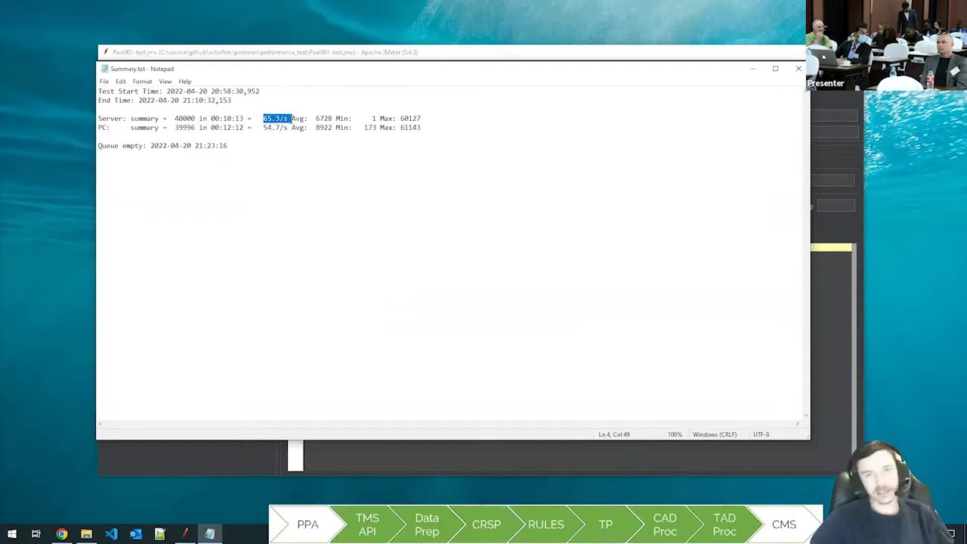
{"action": "left_click_drag", "start_coordinate": [332, 119], "coordinate": [293, 119]}
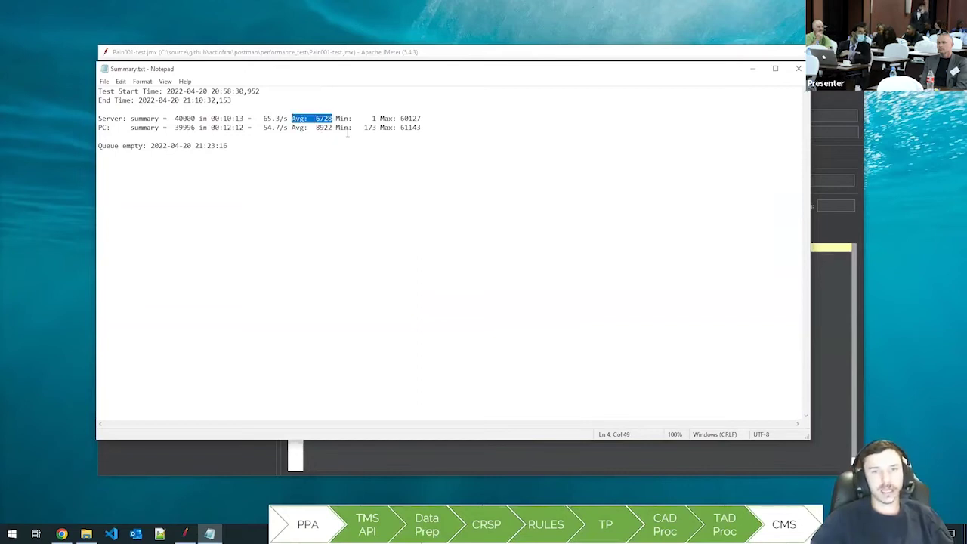
{"action": "left_click_drag", "start_coordinate": [436, 119], "coordinate": [184, 107]}
Step: Examine the PC summary line's request total, duration, throughput and response times
{"action": "left_click", "coordinate": [98, 128]}
{"action": "left_click_drag", "start_coordinate": [99, 128], "coordinate": [114, 128]}
{"action": "double_click", "coordinate": [185, 128]}
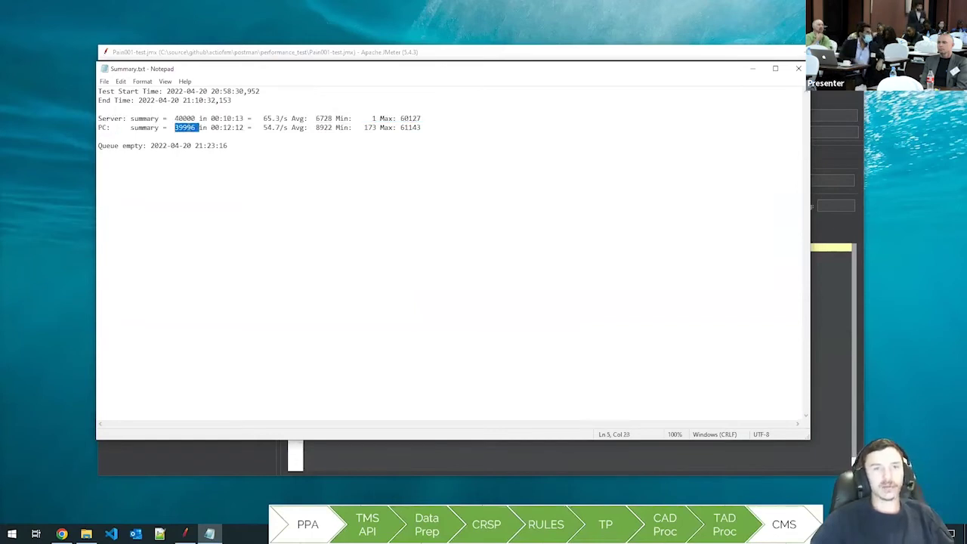
{"action": "left_click_drag", "start_coordinate": [223, 128], "coordinate": [245, 127]}
{"action": "left_click_drag", "start_coordinate": [175, 128], "coordinate": [200, 128]}
{"action": "left_click_drag", "start_coordinate": [260, 128], "coordinate": [425, 128]}
{"action": "left_click", "coordinate": [425, 128]}
{"action": "left_click_drag", "start_coordinate": [269, 128], "coordinate": [376, 127]}
{"action": "left_click", "coordinate": [325, 127]}
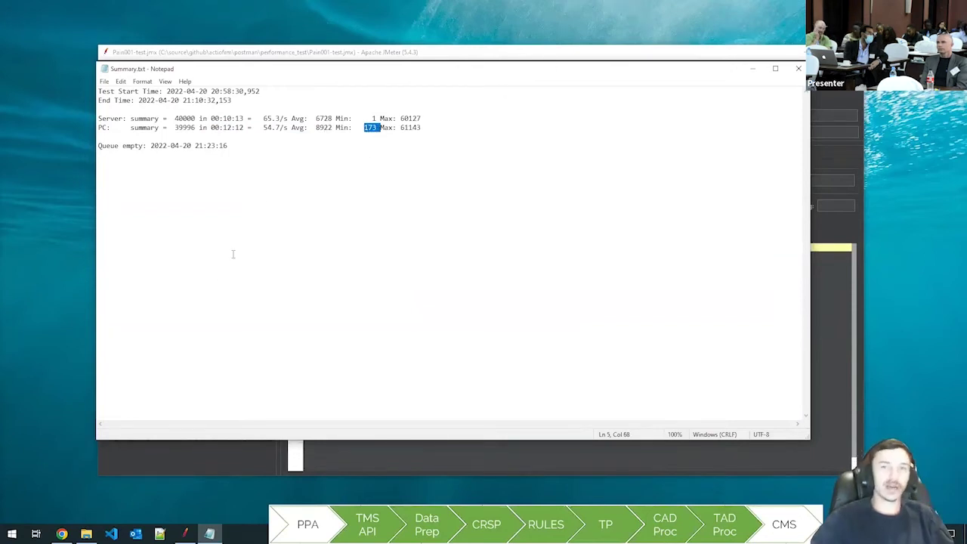
Step: Recheck the PC summary's minimum response time and its throughput per second
{"action": "left_click", "coordinate": [377, 134]}
{"action": "left_click_drag", "start_coordinate": [375, 127], "coordinate": [338, 127]}
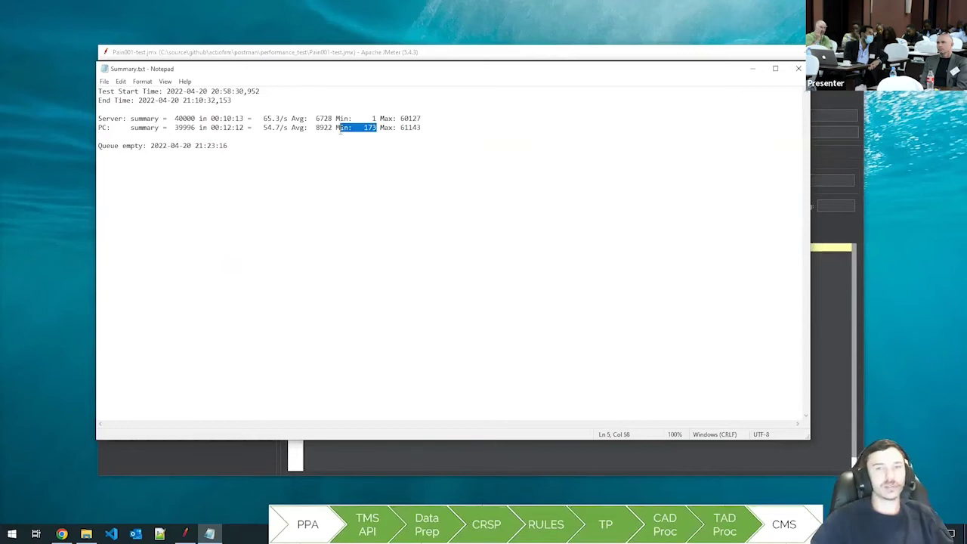
{"action": "left_click", "coordinate": [352, 127]}
{"action": "left_click", "coordinate": [260, 127]}
{"action": "left_click_drag", "start_coordinate": [260, 128], "coordinate": [301, 129]}
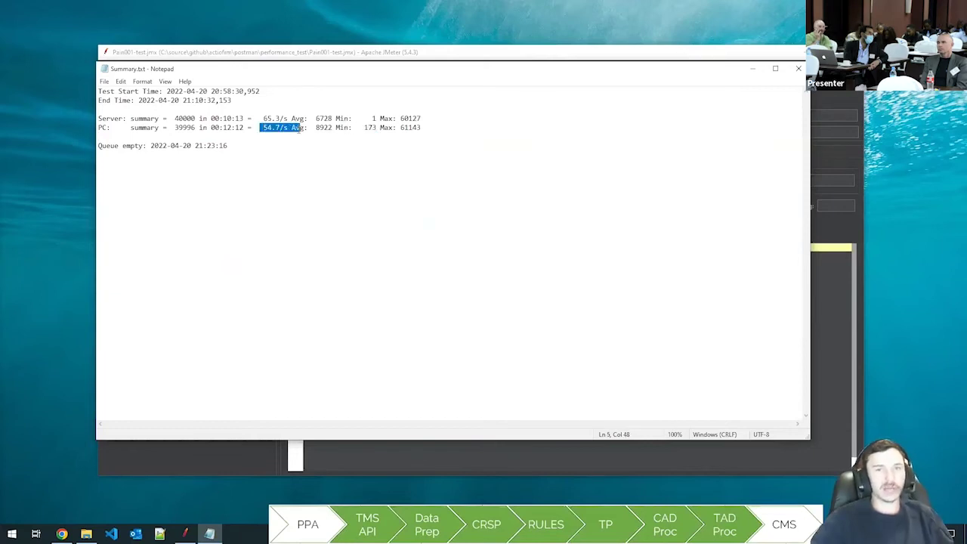
{"action": "left_click_drag", "start_coordinate": [175, 127], "coordinate": [424, 127]}
Step: Compare the full Server and PC summary lines with each other
{"action": "left_click", "coordinate": [99, 127]}
{"action": "left_click", "coordinate": [98, 119]}
{"action": "left_click_drag", "start_coordinate": [99, 118], "coordinate": [425, 118]}
{"action": "left_click", "coordinate": [98, 119]}
{"action": "left_click_drag", "start_coordinate": [98, 119], "coordinate": [163, 127]}
{"action": "left_click", "coordinate": [141, 127]}
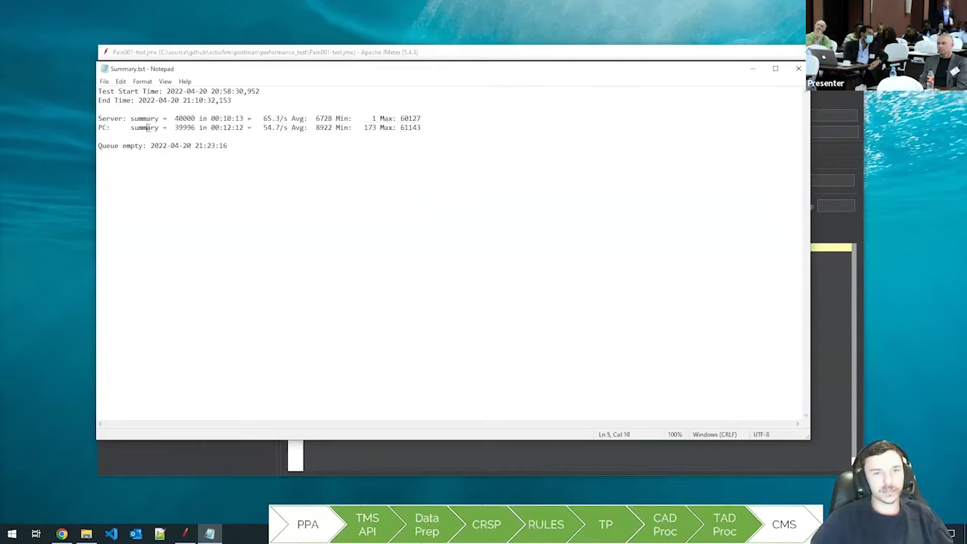
{"action": "left_click", "coordinate": [438, 130]}
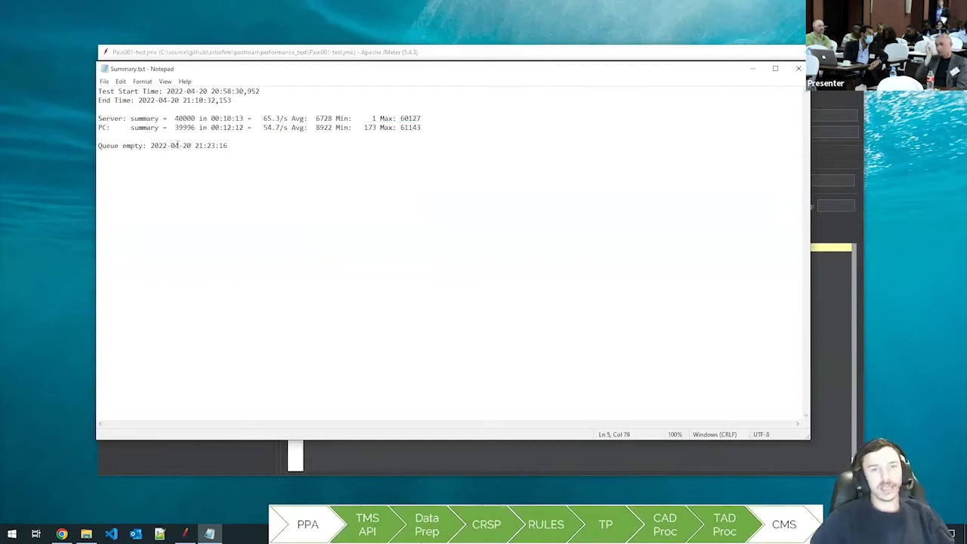
Step: Compare the Queue empty timestamp with the test's start and end times
{"action": "left_click_drag", "start_coordinate": [98, 146], "coordinate": [143, 145]}
{"action": "left_click_drag", "start_coordinate": [98, 90], "coordinate": [215, 146]}
{"action": "left_click_drag", "start_coordinate": [206, 99], "coordinate": [182, 101]}
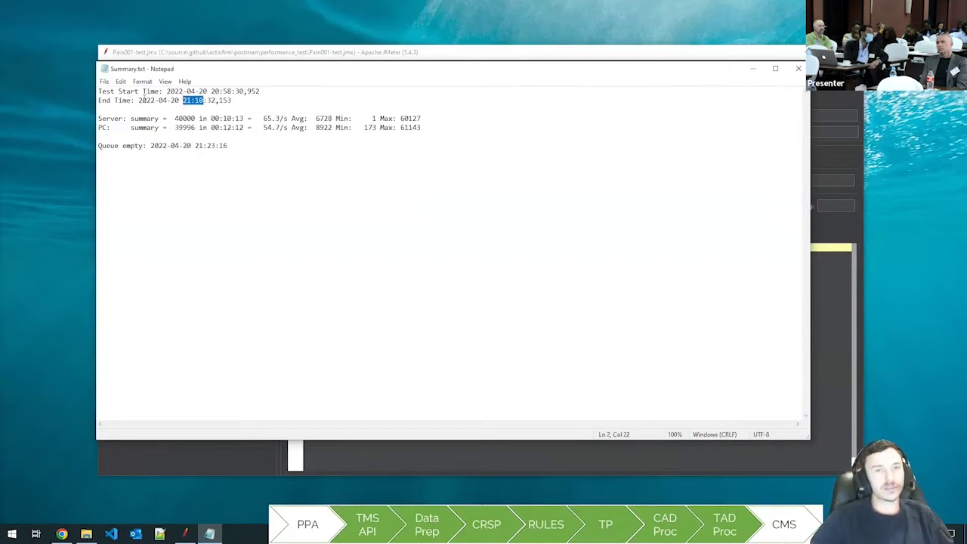
{"action": "triple_click", "coordinate": [216, 145]}
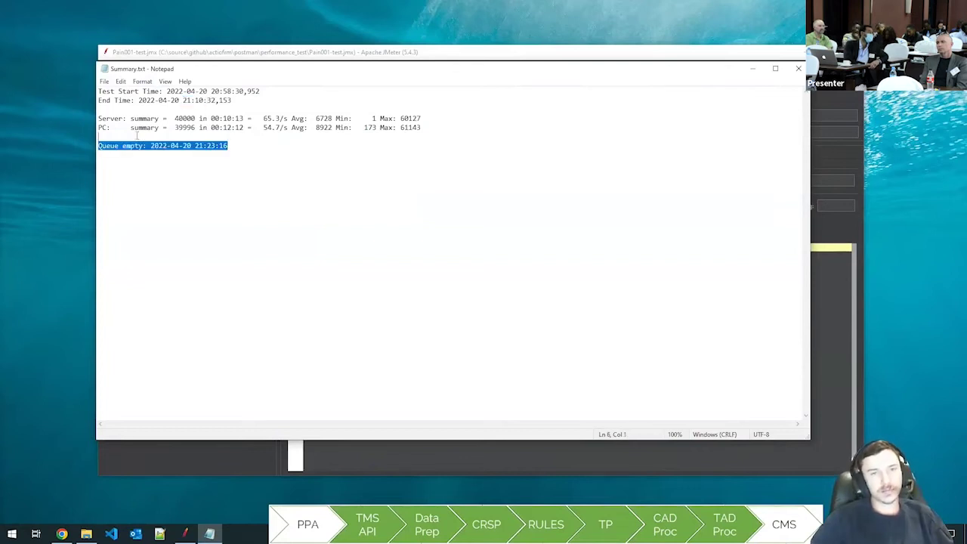
{"action": "key", "text": "Up"}
{"action": "key", "text": "Up"}
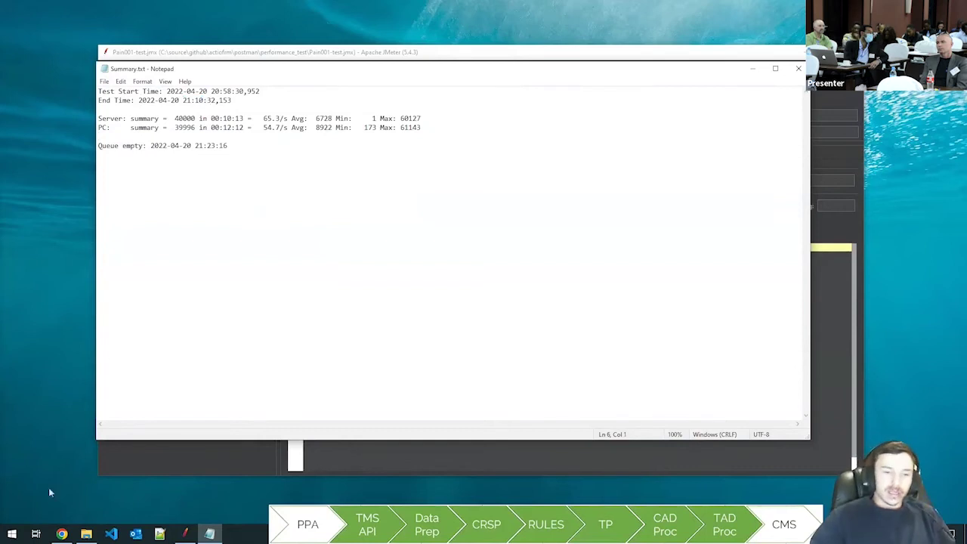
Step: Open Dashboard.png from the file folder and examine its Services pie chart and Request Per Minute graph up close
{"action": "left_click", "coordinate": [86, 534]}
{"action": "double_click", "coordinate": [269, 166]}
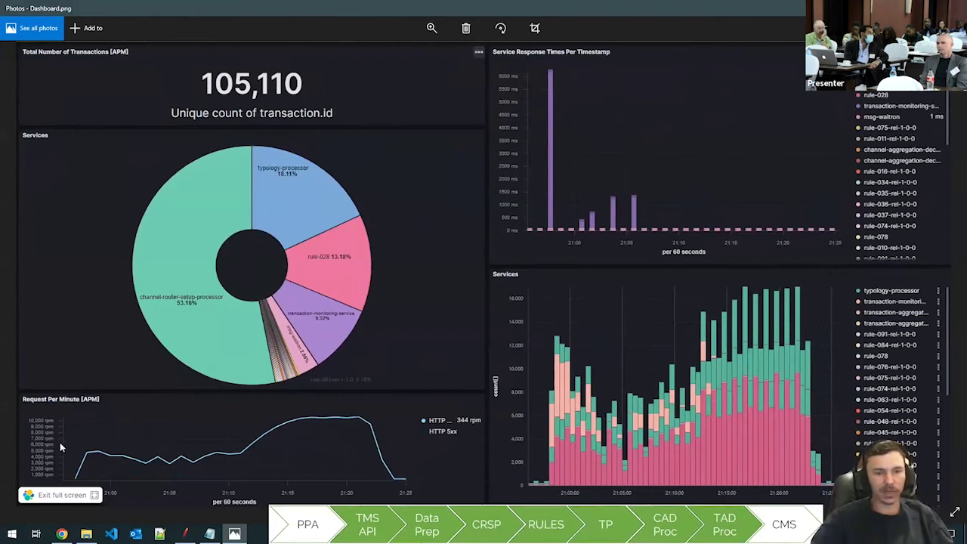
{"action": "scroll", "coordinate": [60, 447], "scroll_direction": "up", "scroll_amount": 1}
{"action": "scroll", "coordinate": [60, 442], "scroll_direction": "up", "scroll_amount": 1}
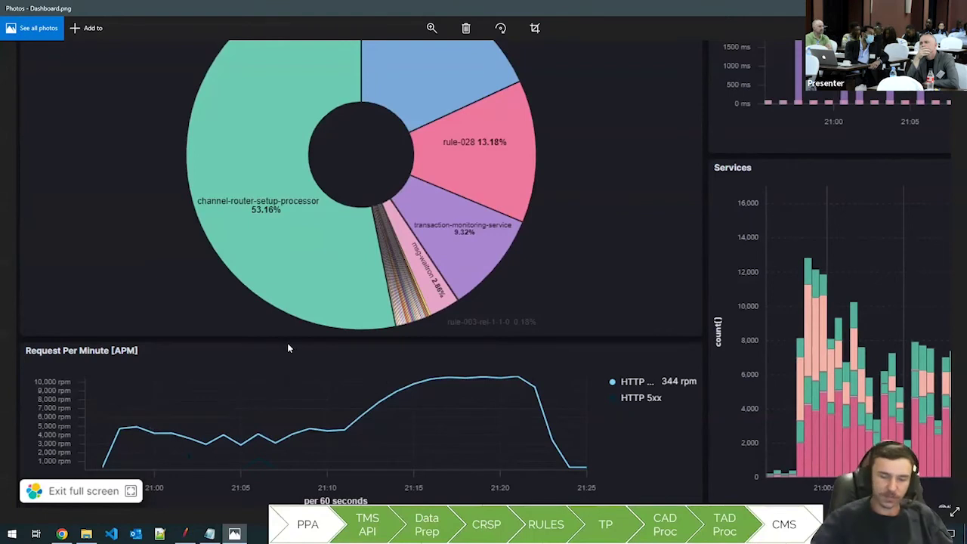
{"action": "scroll", "coordinate": [288, 348], "scroll_direction": "right", "scroll_amount": 3}
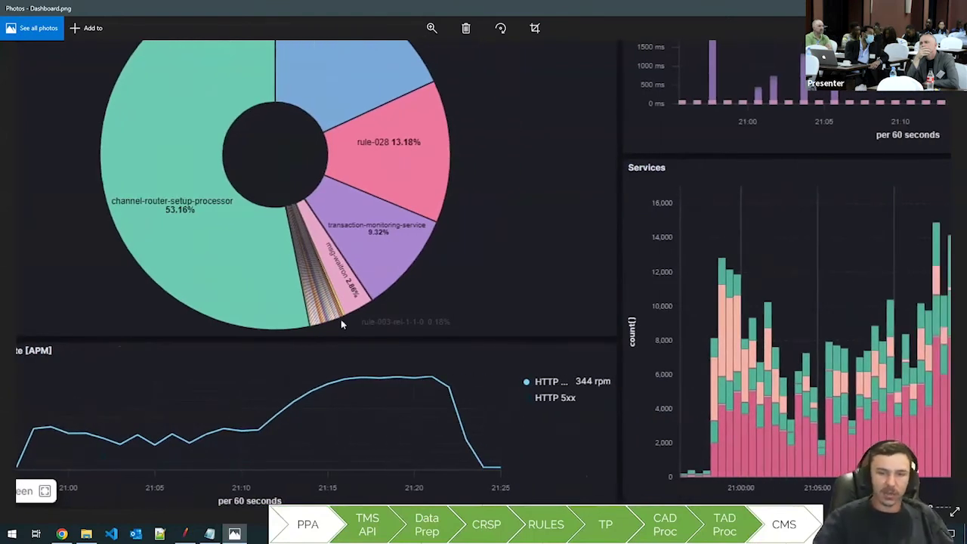
Step: View Dashboard2.png and examine its response times graph and the combined total response times per service
{"action": "key", "text": "Right"}
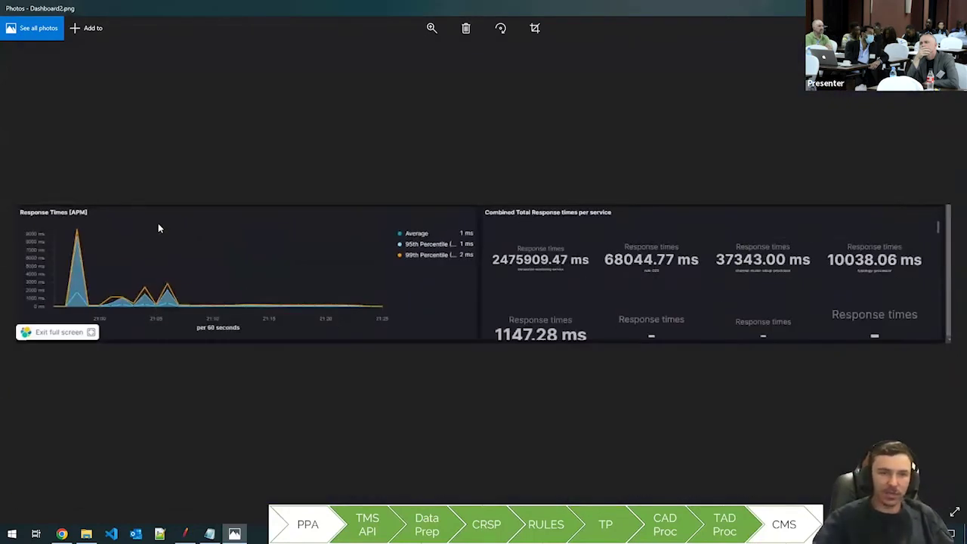
{"action": "key", "text": "Right"}
{"action": "key", "text": "Left"}
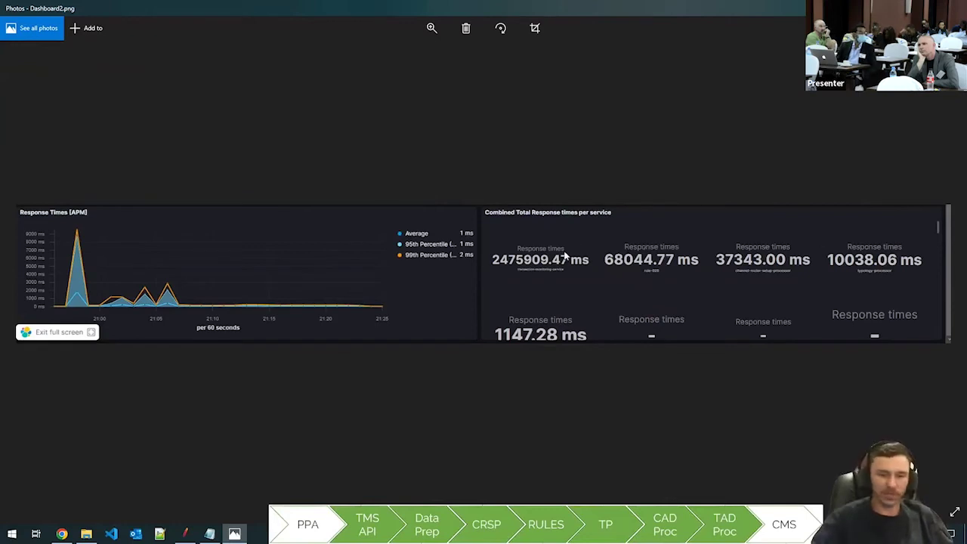
Step: Switch back to Summary.txt in Notepad and review the Server and PC summary lines
{"action": "left_click", "coordinate": [209, 533]}
{"action": "mouse_move", "coordinate": [287, 76]}
{"action": "left_mouse_down"}
{"action": "mouse_move", "coordinate": [333, 60]}
{"action": "mouse_move", "coordinate": [303, 71]}
{"action": "left_mouse_up"}
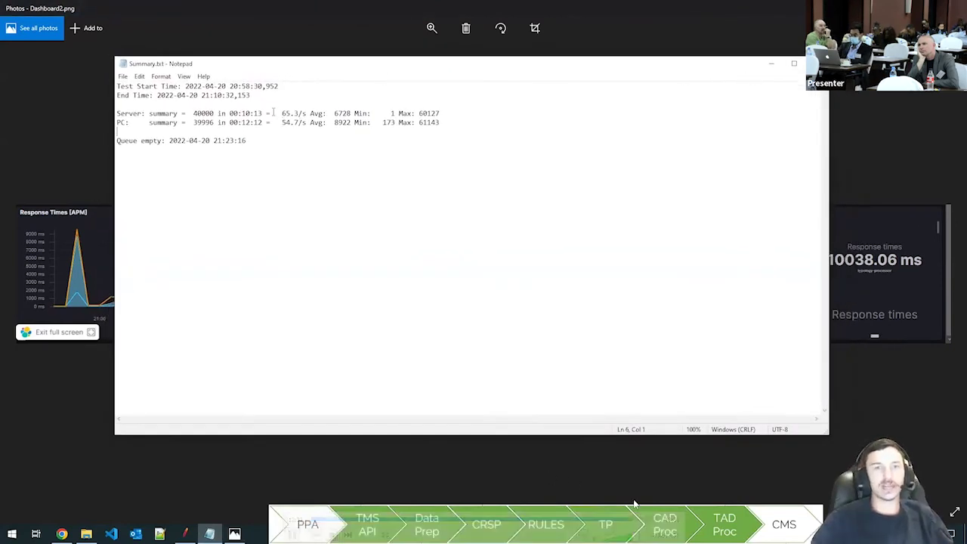
{"action": "left_click_drag", "start_coordinate": [117, 86], "coordinate": [250, 144]}
{"action": "left_click", "coordinate": [264, 174]}
{"action": "left_click_drag", "start_coordinate": [487, 123], "coordinate": [548, 110]}
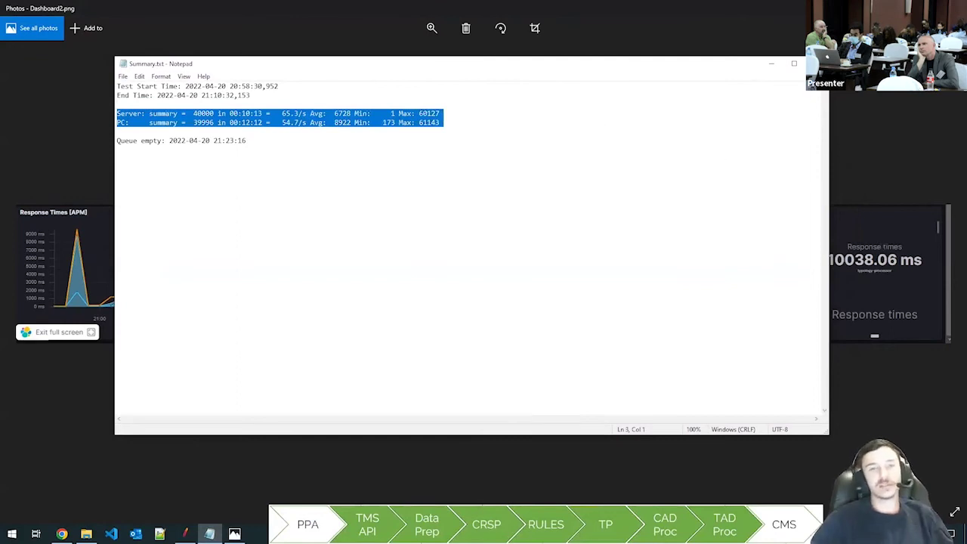
{"action": "left_click", "coordinate": [362, 261]}
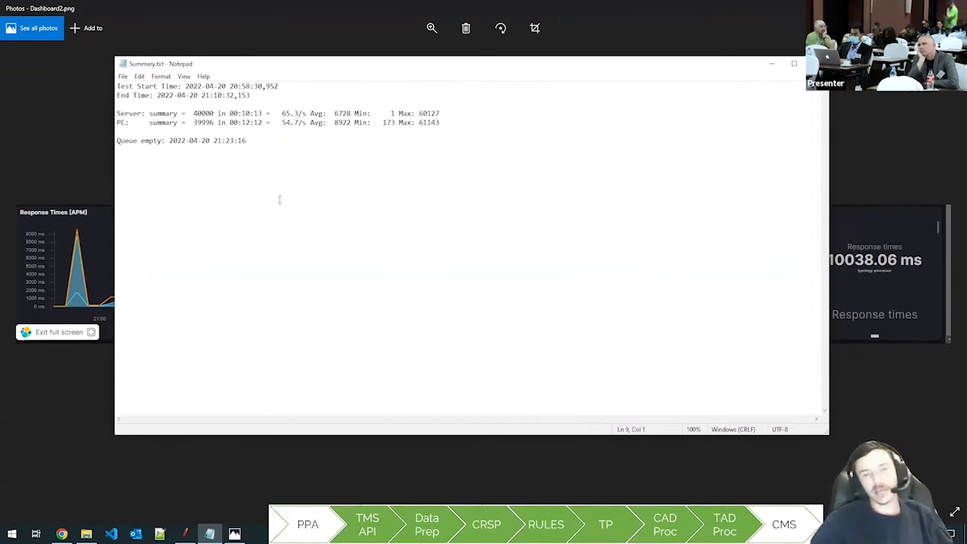
Step: Review the summary results together with the test's start and end times
{"action": "left_click_drag", "start_coordinate": [280, 244], "coordinate": [148, 121]}
{"action": "left_click", "coordinate": [221, 209]}
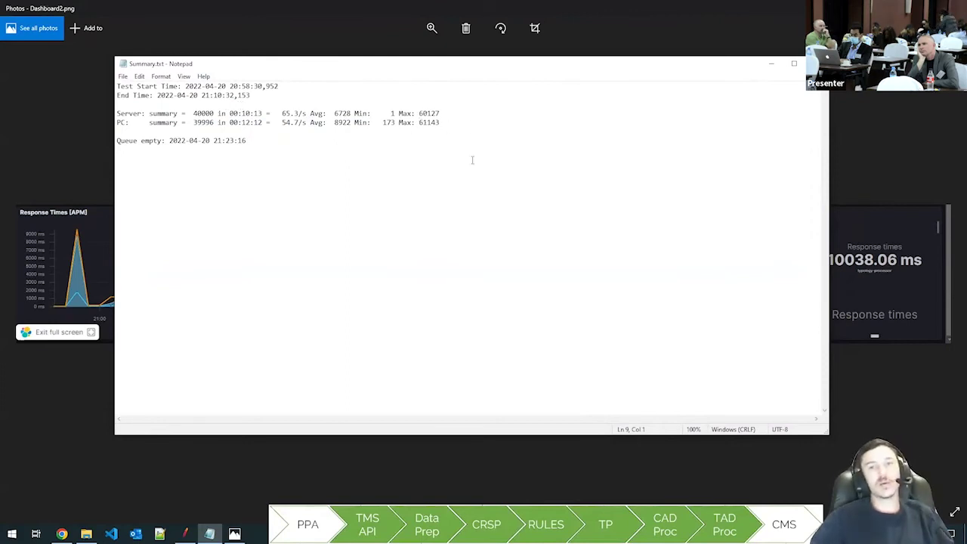
{"action": "left_click_drag", "start_coordinate": [117, 86], "coordinate": [308, 98]}
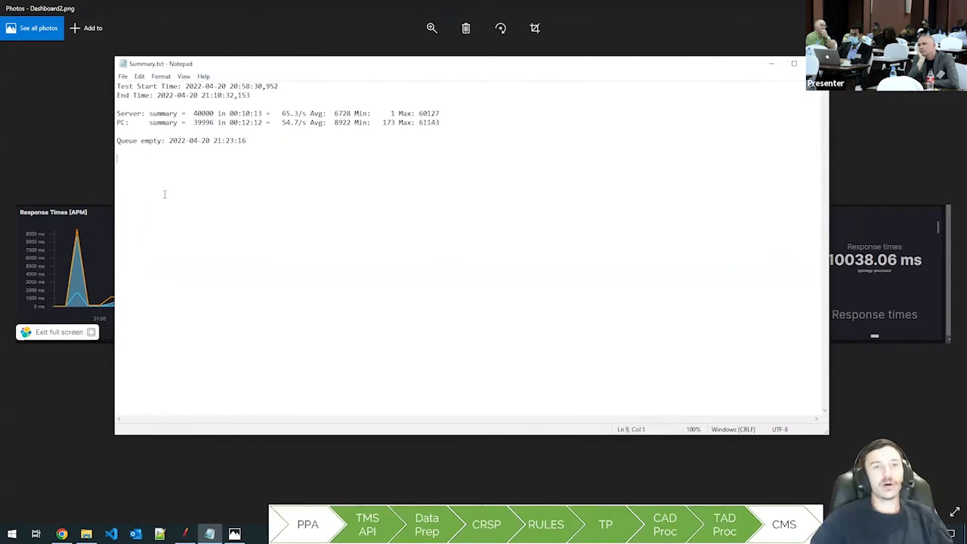
{"action": "key", "text": "ctrl+a"}
{"action": "left_click", "coordinate": [263, 204]}
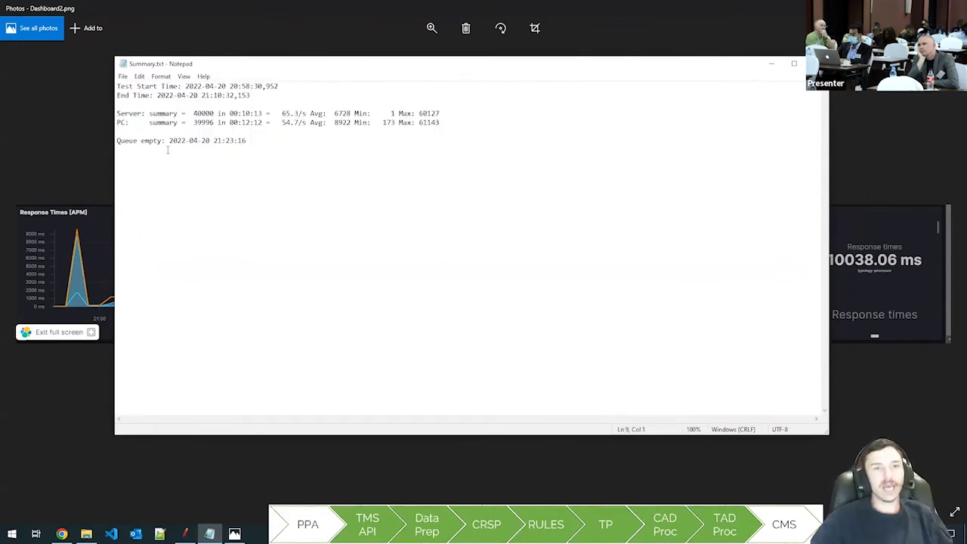
Step: Recheck the Queue empty line and the whole summary text, and move the Notepad window aside
{"action": "left_click_drag", "start_coordinate": [121, 141], "coordinate": [259, 205]}
{"action": "left_click", "coordinate": [351, 261]}
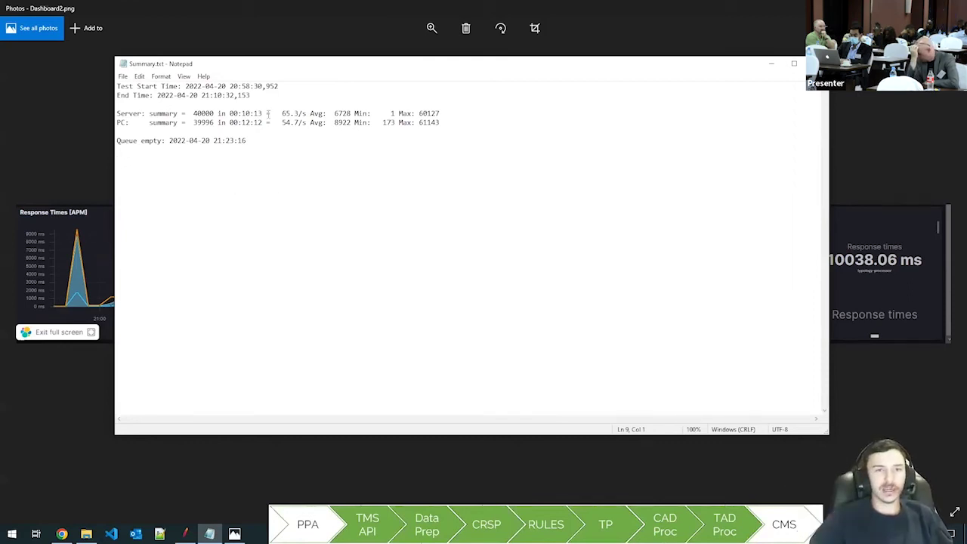
{"action": "key", "text": "ctrl+a"}
{"action": "left_click", "coordinate": [272, 211]}
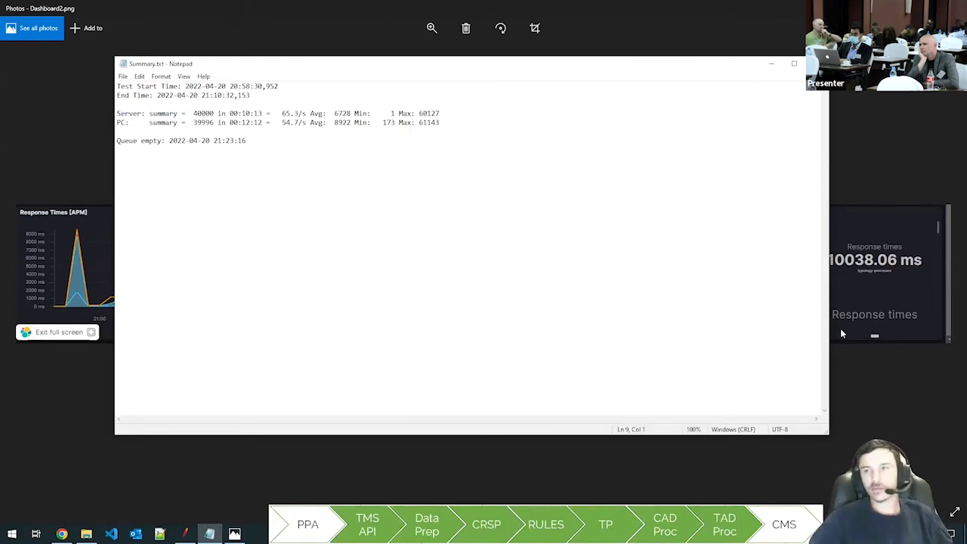
{"action": "left_click_drag", "start_coordinate": [455, 65], "coordinate": [520, 45]}
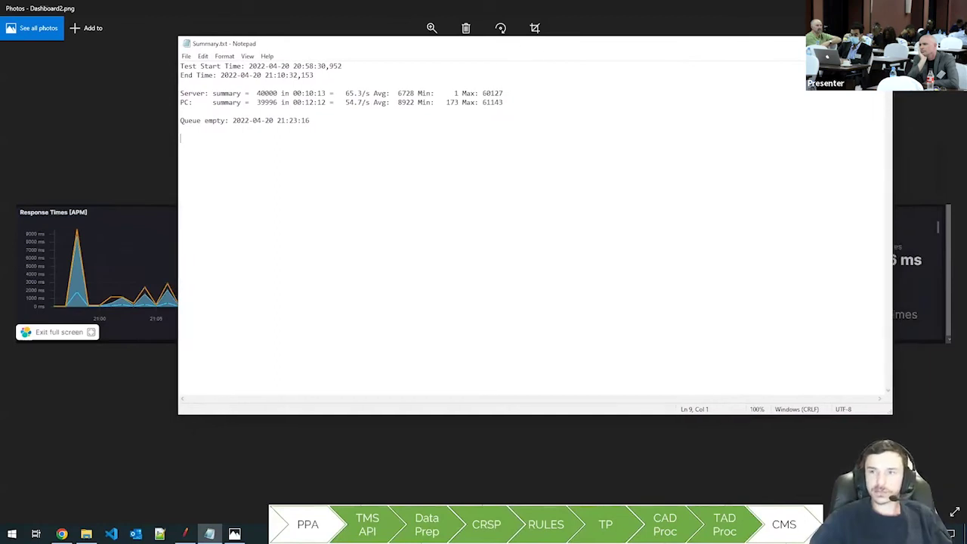